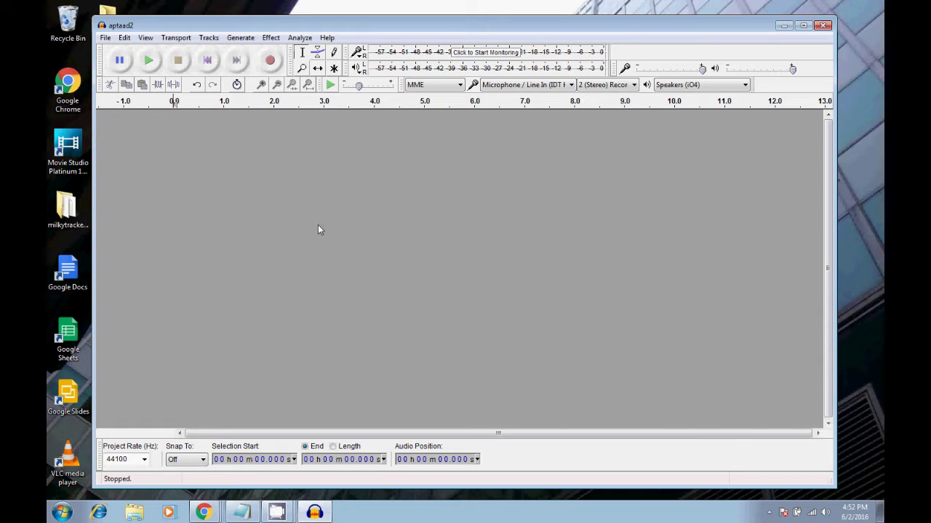
Step: Open Edit Chains from the File menu to view the MP3 Conversion chain
{"action": "left_click", "coordinate": [107, 40]}
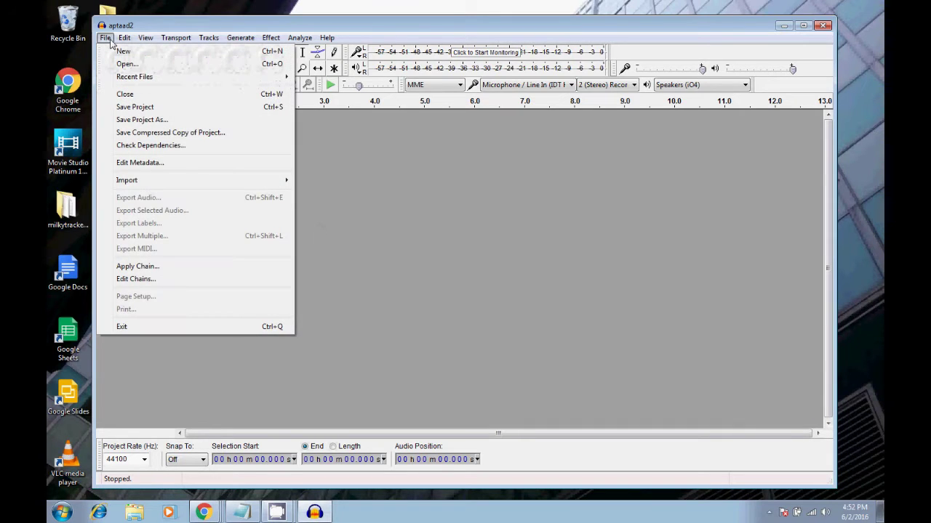
{"action": "left_click", "coordinate": [137, 280]}
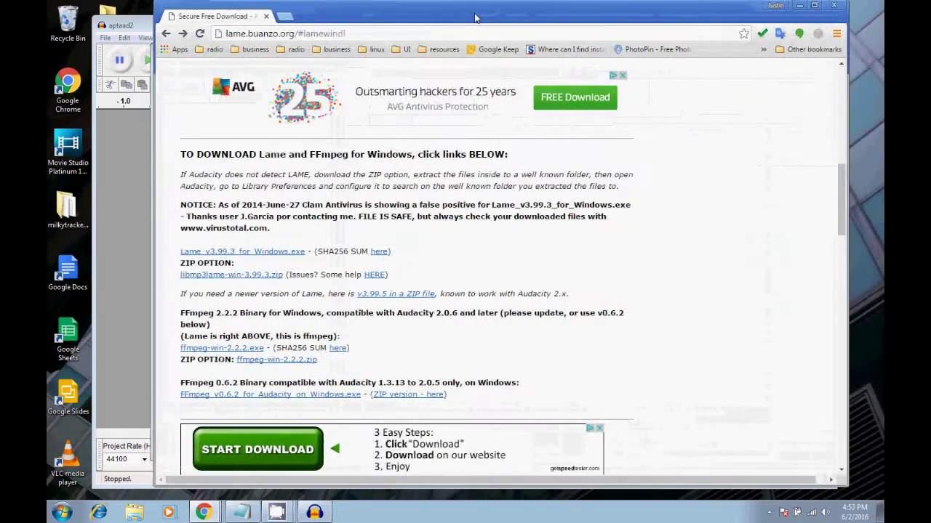
{"action": "left_click", "coordinate": [475, 17]}
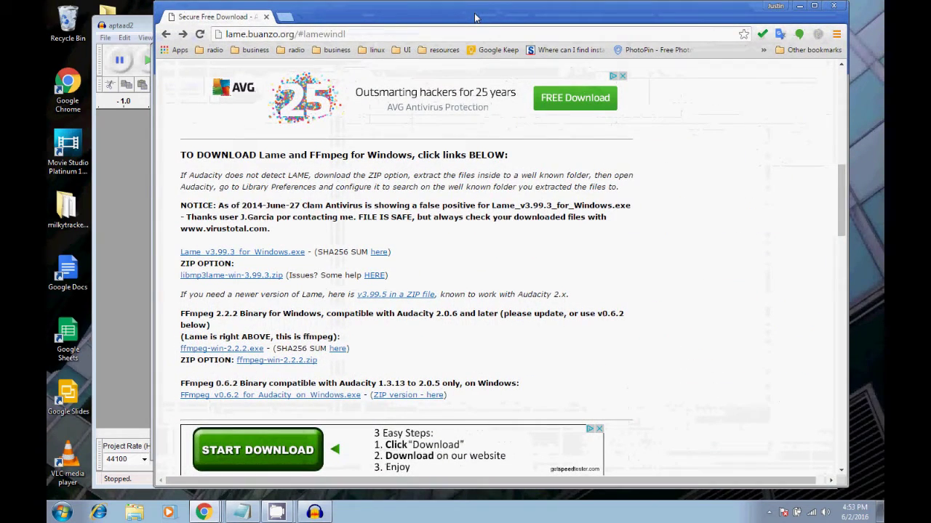
{"action": "left_click", "coordinate": [350, 33]}
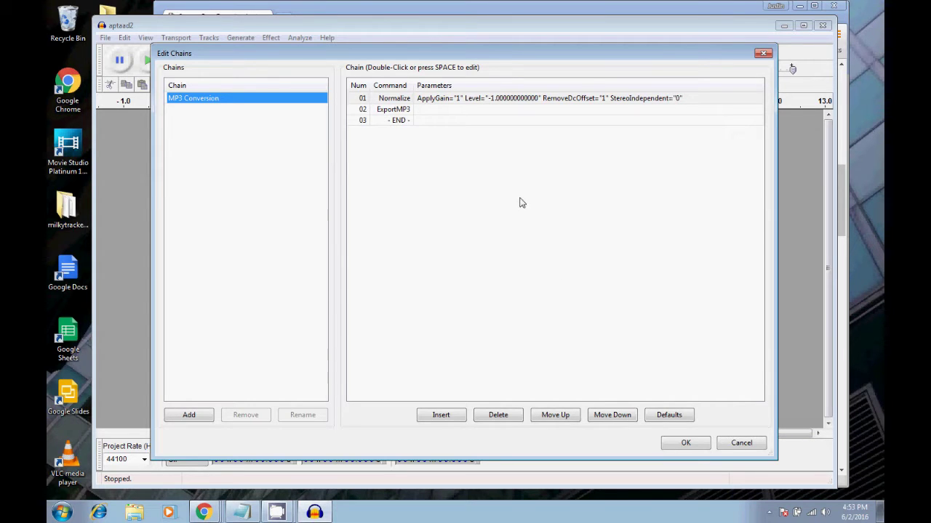
Step: Minimize Chrome and select the Normalize step in the MP3 Conversion chain
{"action": "left_click", "coordinate": [691, 11]}
{"action": "left_click", "coordinate": [799, 6]}
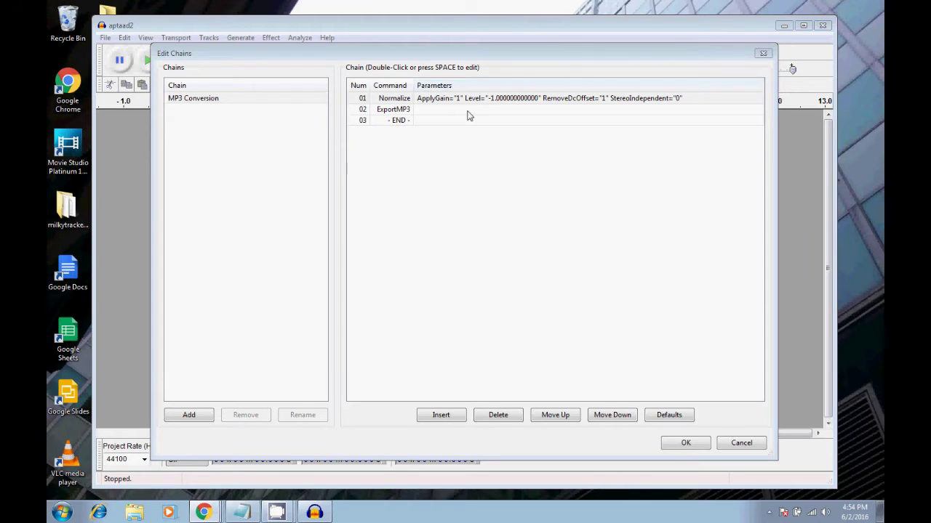
{"action": "left_click", "coordinate": [224, 156]}
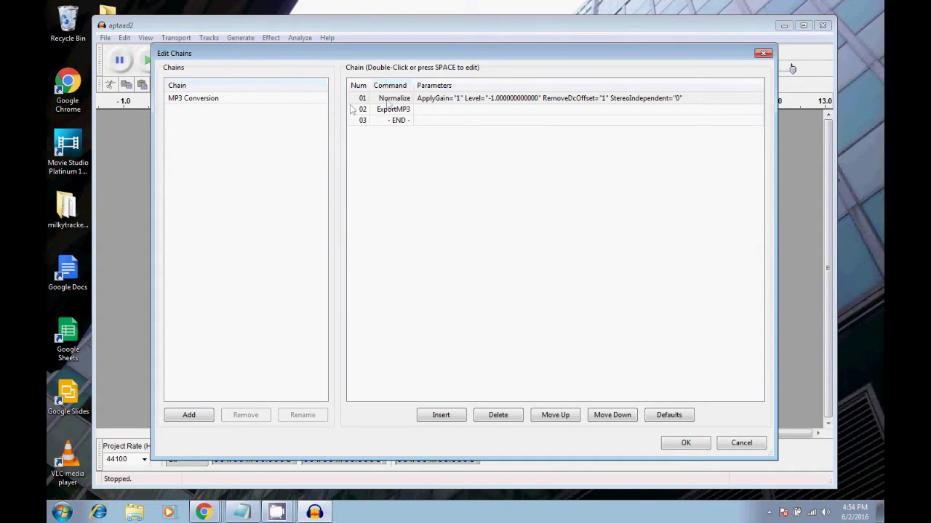
{"action": "left_click", "coordinate": [443, 98]}
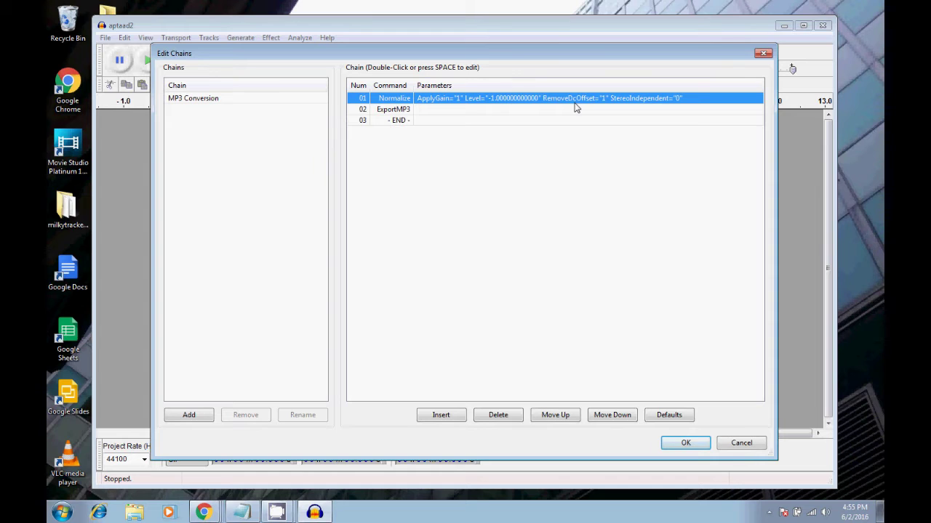
Step: Insert an ExportOgg command at the END position, right after ExportMP3
{"action": "left_click", "coordinate": [424, 111]}
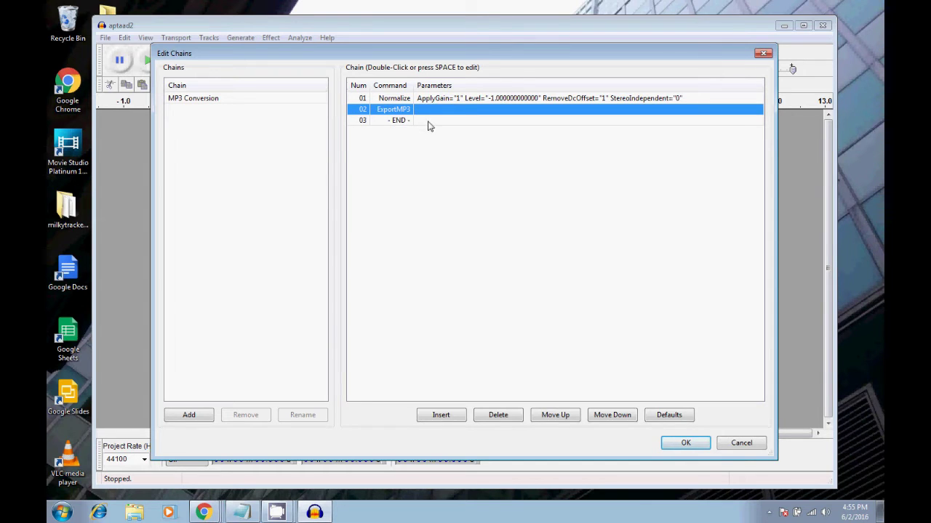
{"action": "left_click", "coordinate": [429, 123]}
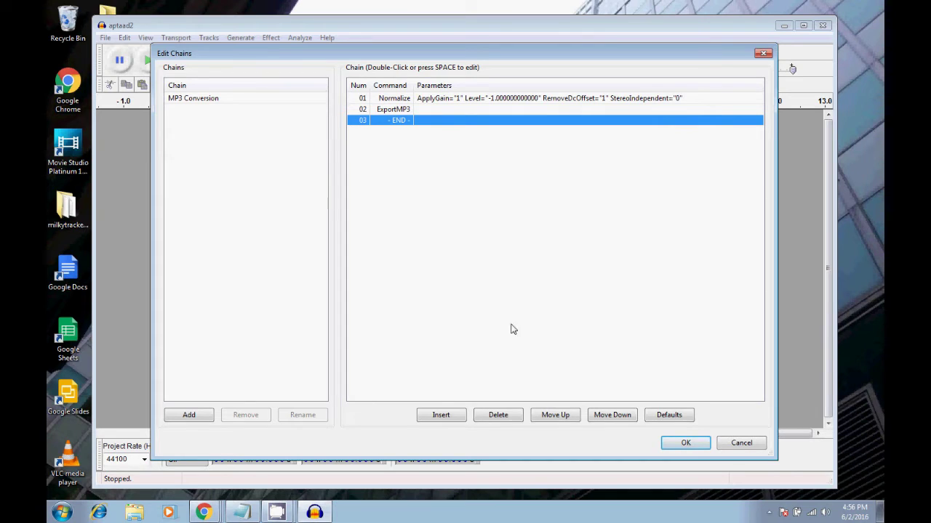
{"action": "left_click", "coordinate": [441, 415]}
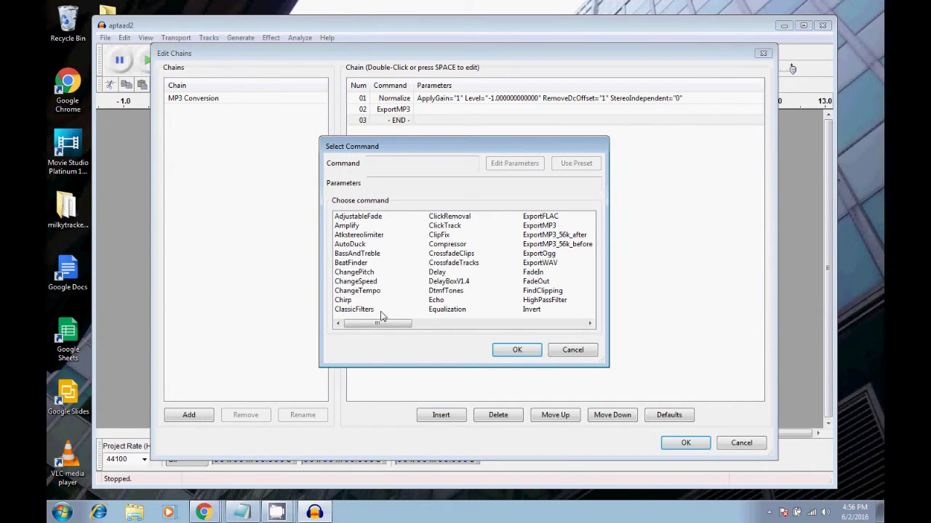
{"action": "left_click_drag", "start_coordinate": [379, 326], "coordinate": [412, 328]}
{"action": "left_click", "coordinate": [444, 253]}
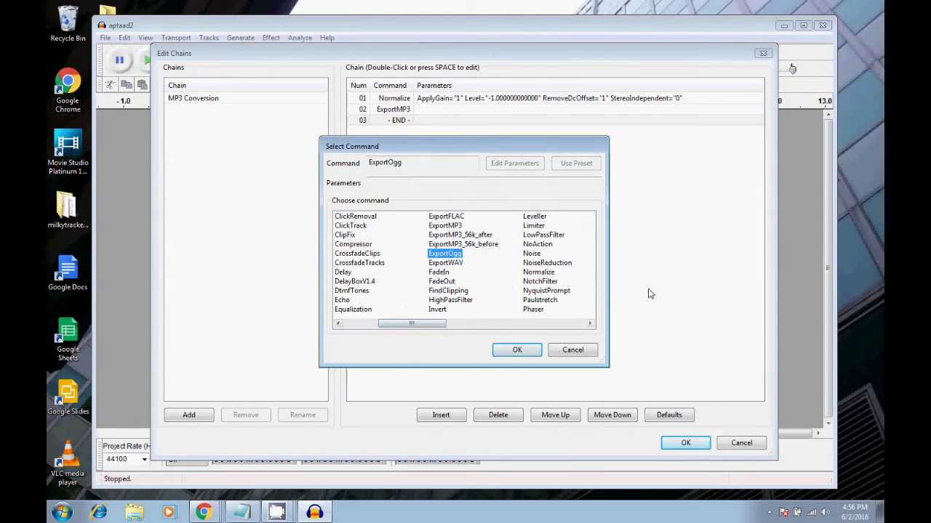
{"action": "left_click", "coordinate": [517, 351]}
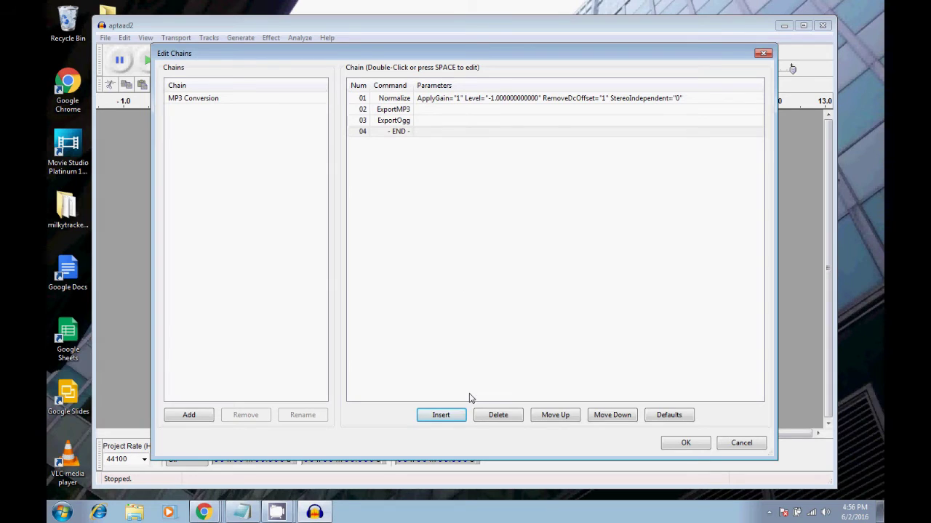
Step: Insert ExportFLAC after ExportOgg, making the chain Normalize, ExportMP3, ExportOgg, ExportFLAC
{"action": "left_click", "coordinate": [442, 418]}
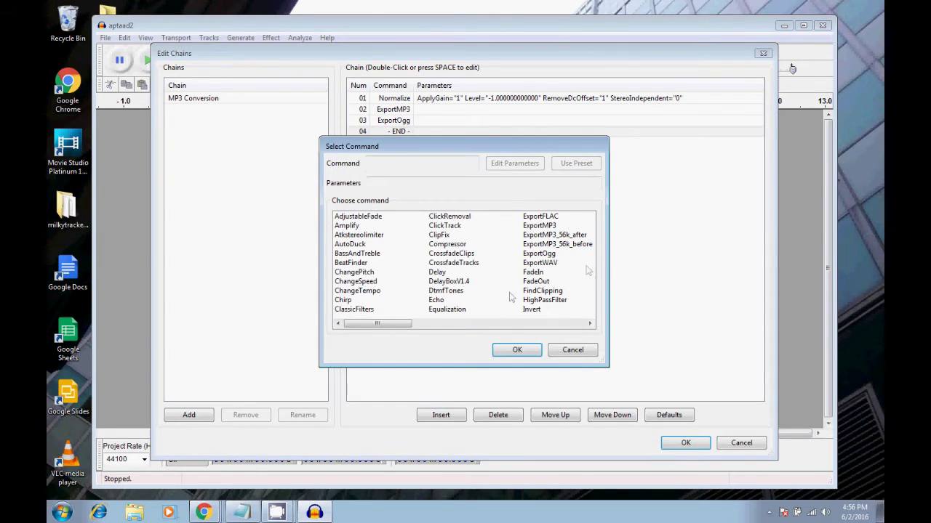
{"action": "left_click", "coordinate": [535, 217]}
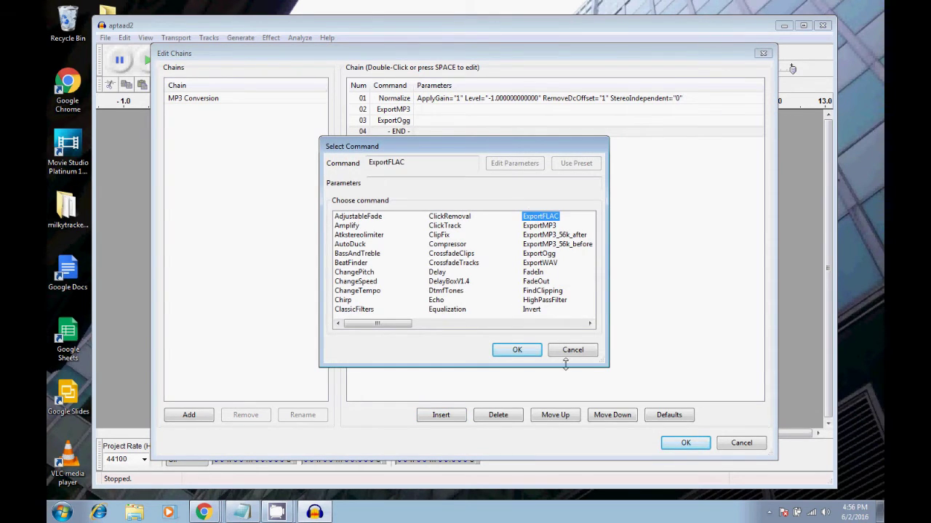
{"action": "left_click", "coordinate": [515, 352]}
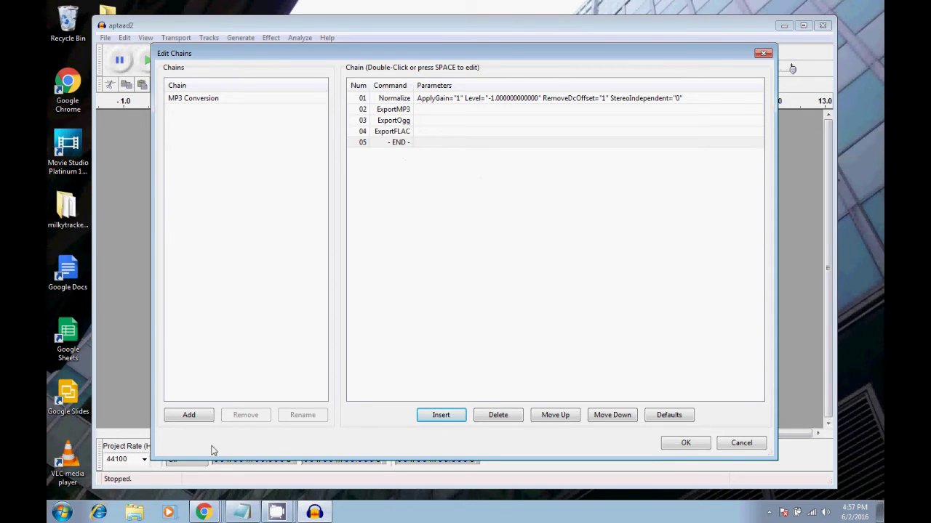
Step: Save the four-step chain, reopen Edit Chains to verify it, then open Apply Chain
{"action": "left_click", "coordinate": [683, 444]}
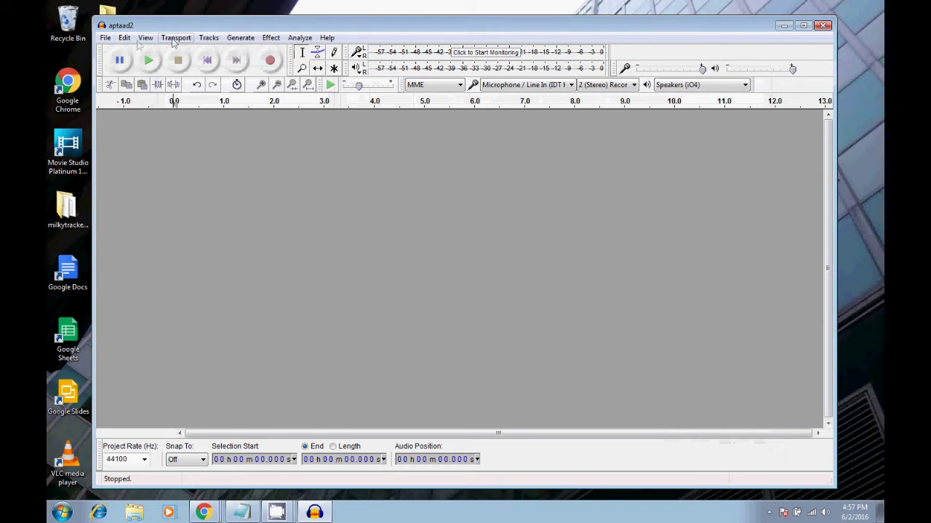
{"action": "left_click", "coordinate": [105, 38]}
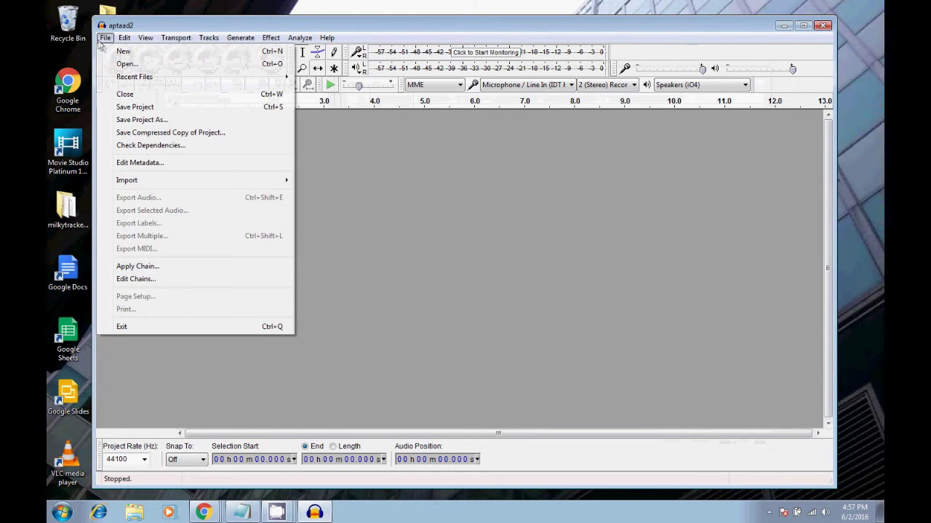
{"action": "left_click", "coordinate": [138, 279]}
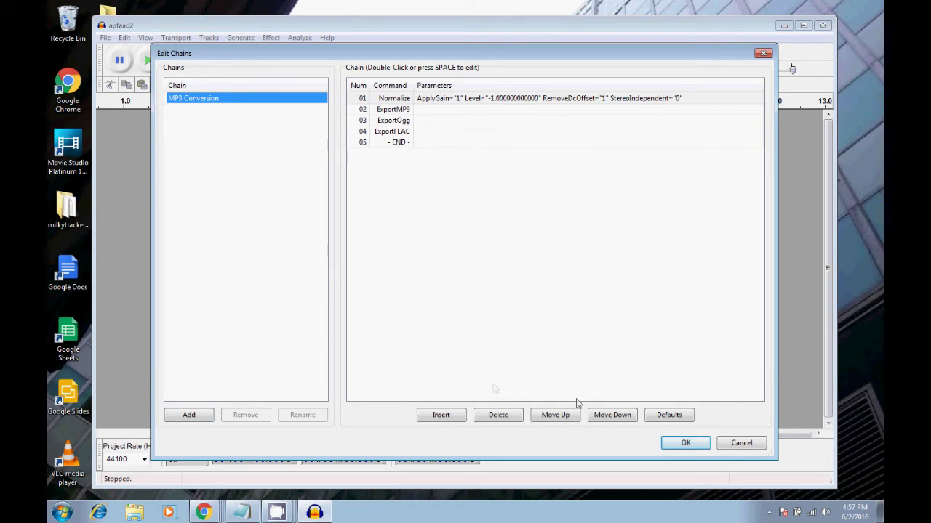
{"action": "left_click", "coordinate": [695, 445]}
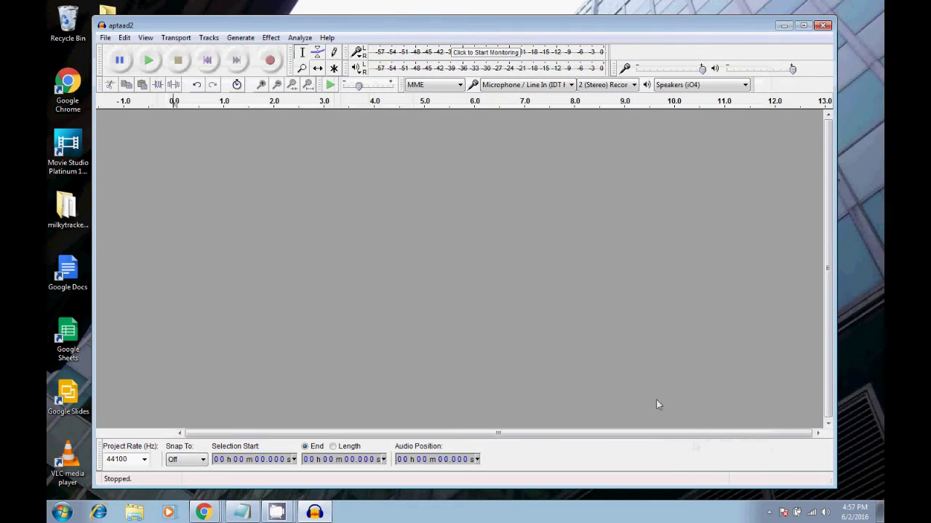
{"action": "left_click", "coordinate": [103, 38]}
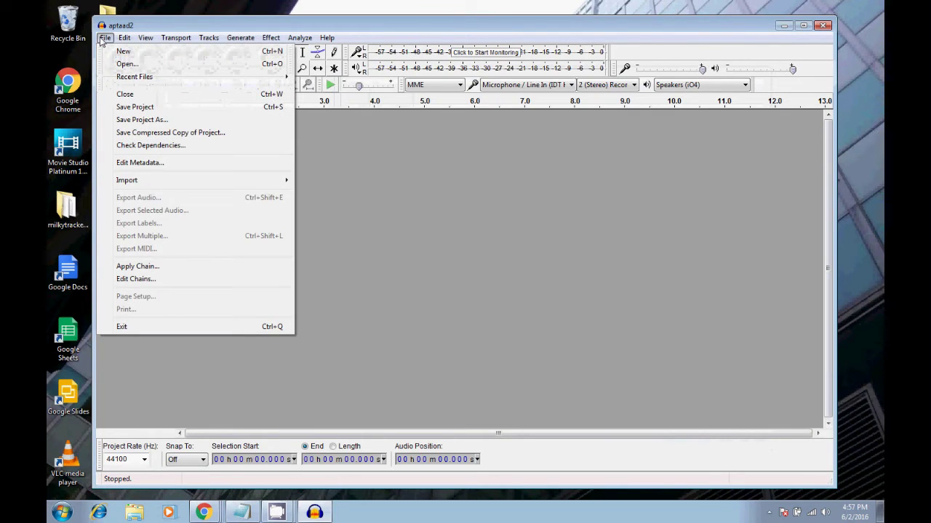
{"action": "left_click", "coordinate": [145, 268]}
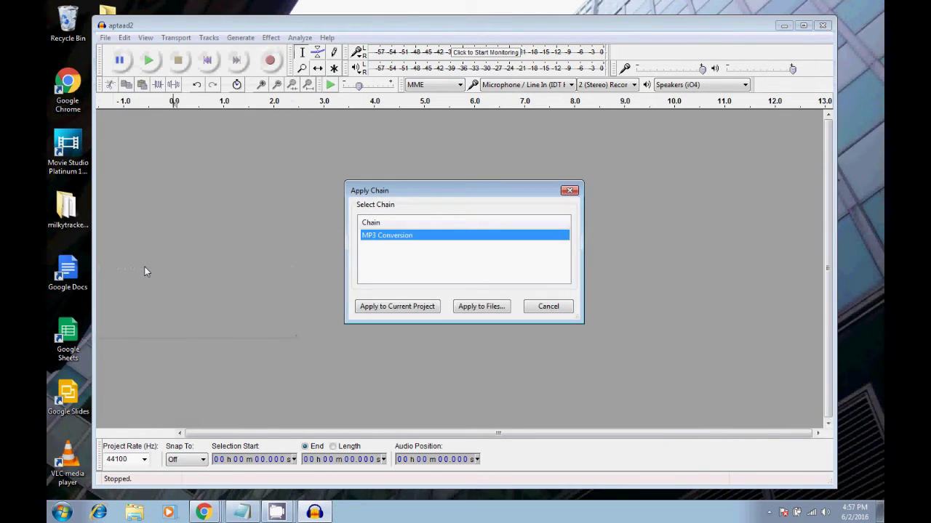
Step: Apply the chain to aptaad2-peak, APTAAD4-peak, FMV-peak, milky3 drums_session-peak and Protracker and a Drummer
{"action": "left_click", "coordinate": [471, 306]}
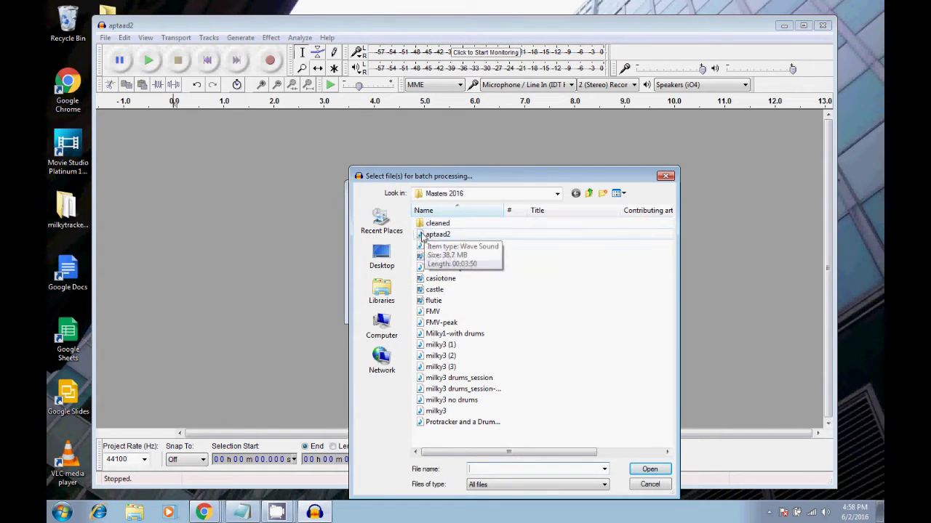
{"action": "left_click", "coordinate": [422, 235]}
{"action": "left_click", "coordinate": [444, 245]}
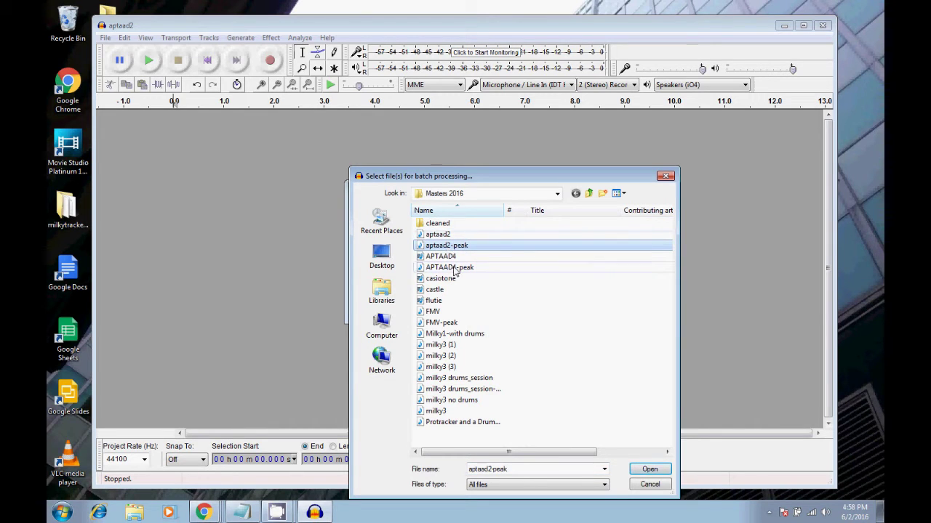
{"action": "left_click", "coordinate": [454, 268], "text": "ctrl"}
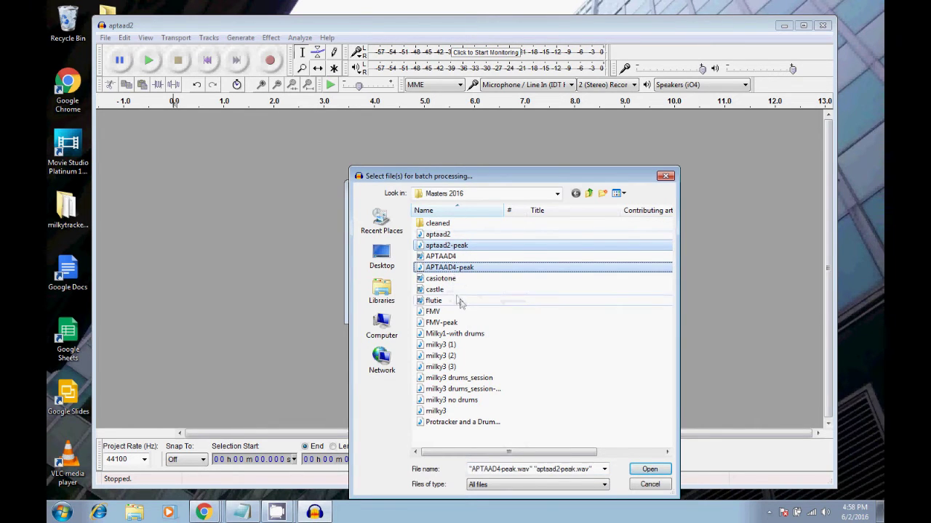
{"action": "left_click", "coordinate": [451, 323], "text": "ctrl"}
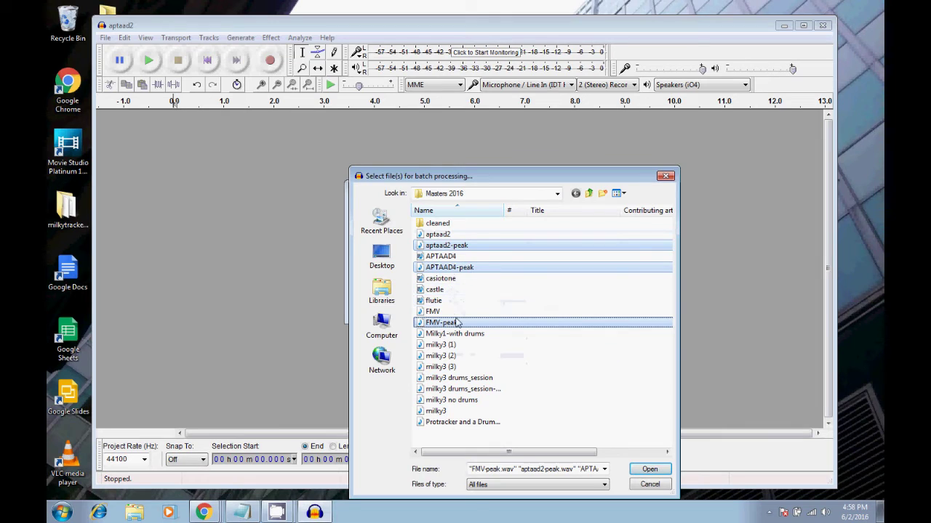
{"action": "left_click", "coordinate": [488, 393], "text": "ctrl"}
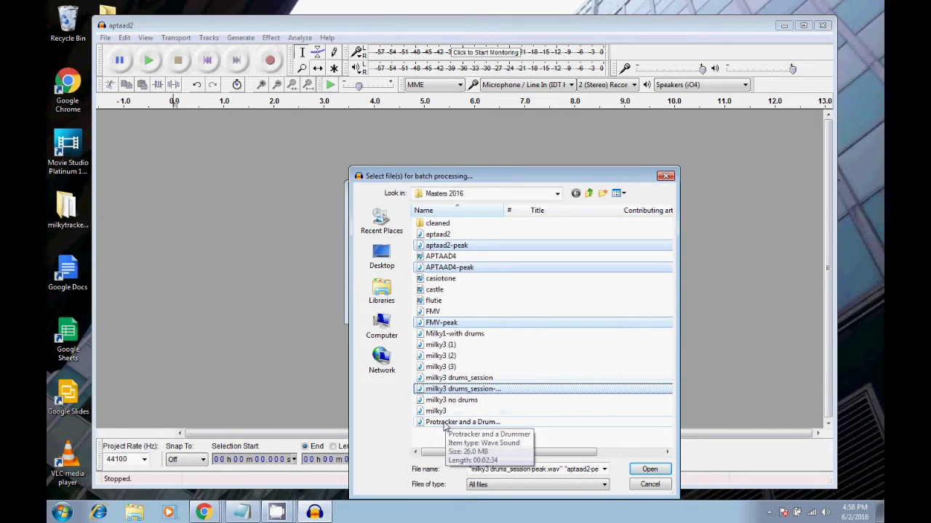
{"action": "left_click", "coordinate": [445, 423], "text": "ctrl"}
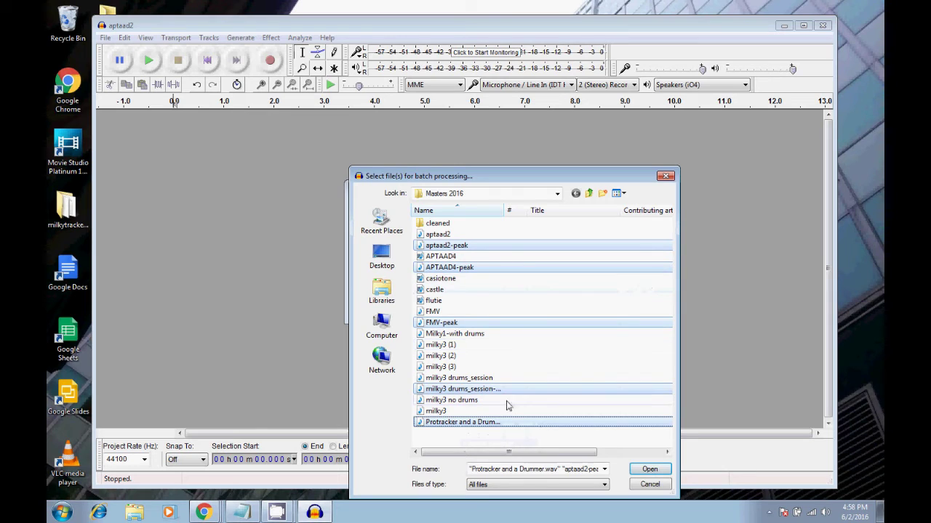
{"action": "left_click", "coordinate": [649, 470]}
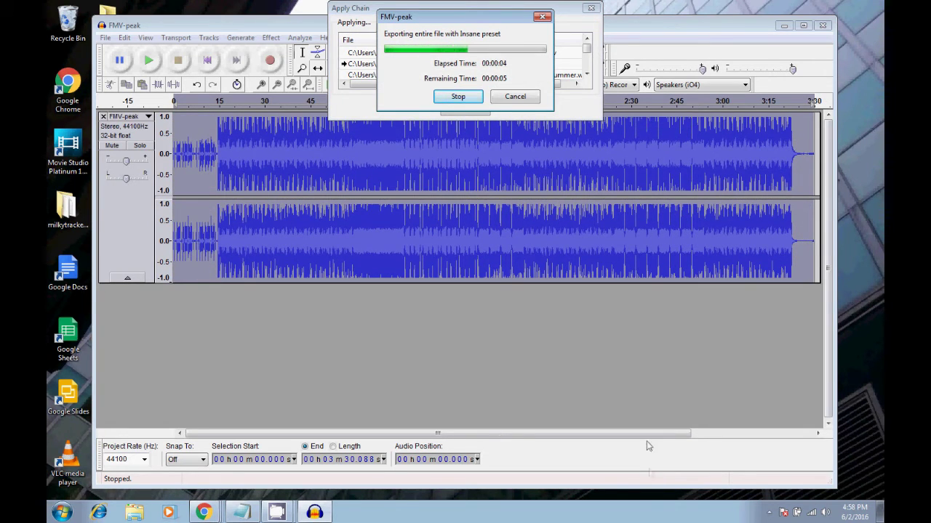
Step: Move the export progress dialogs aside to watch the batch file list finish
{"action": "left_click_drag", "start_coordinate": [502, 21], "coordinate": [730, 54]}
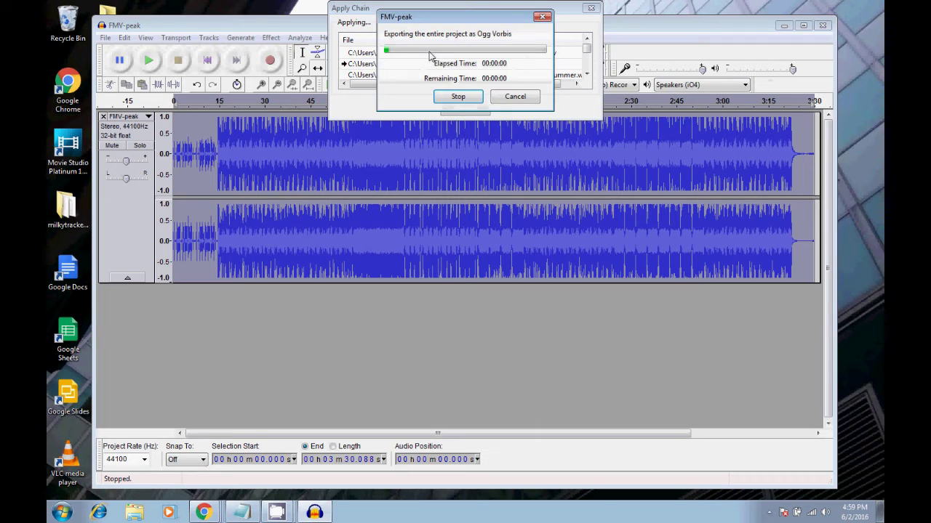
{"action": "left_click_drag", "start_coordinate": [447, 21], "coordinate": [670, 51]}
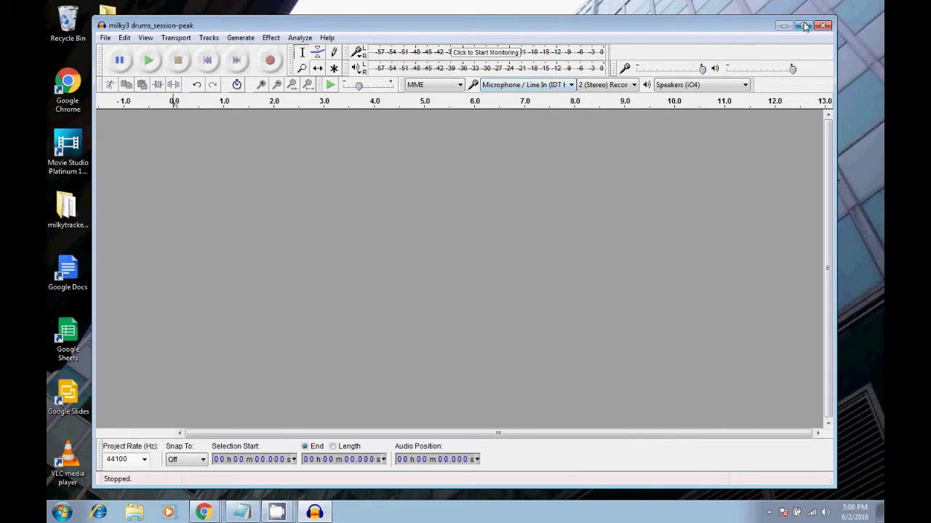
{"action": "left_click", "coordinate": [134, 513]}
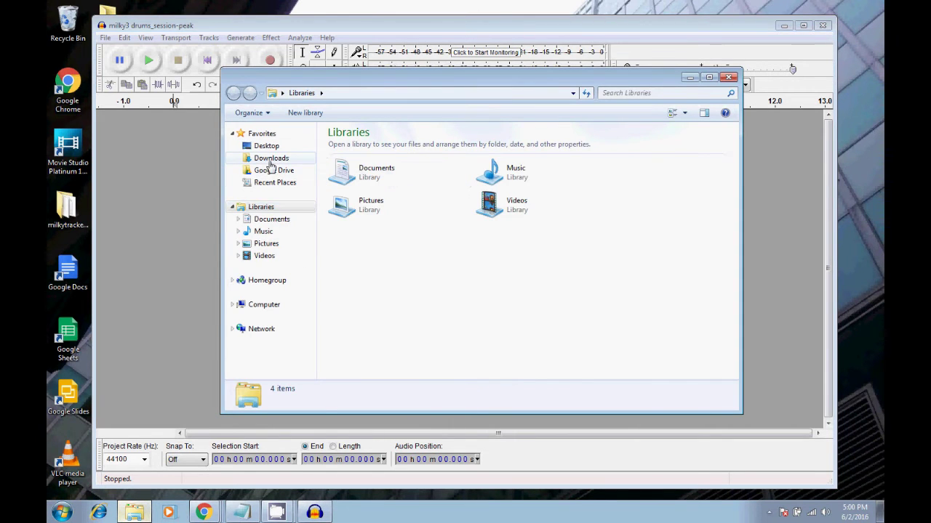
{"action": "left_click", "coordinate": [264, 173]}
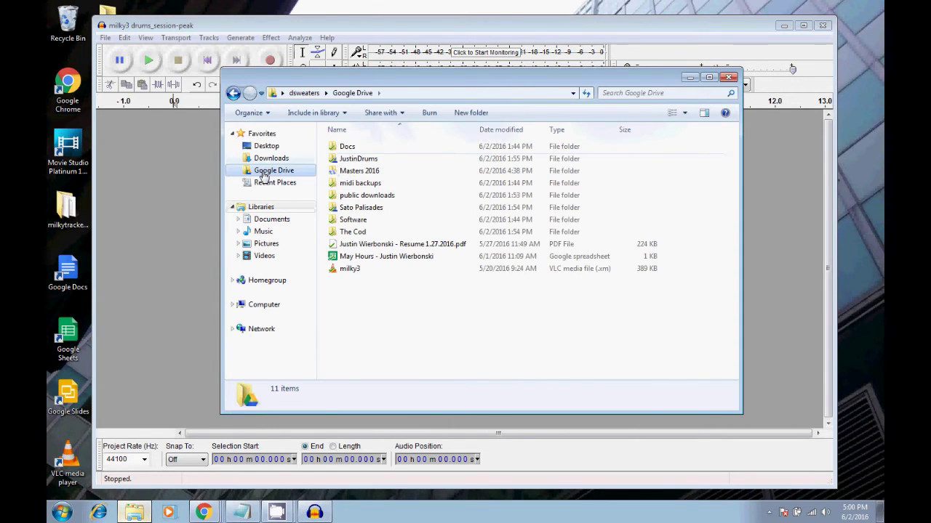
{"action": "double_click", "coordinate": [339, 171]}
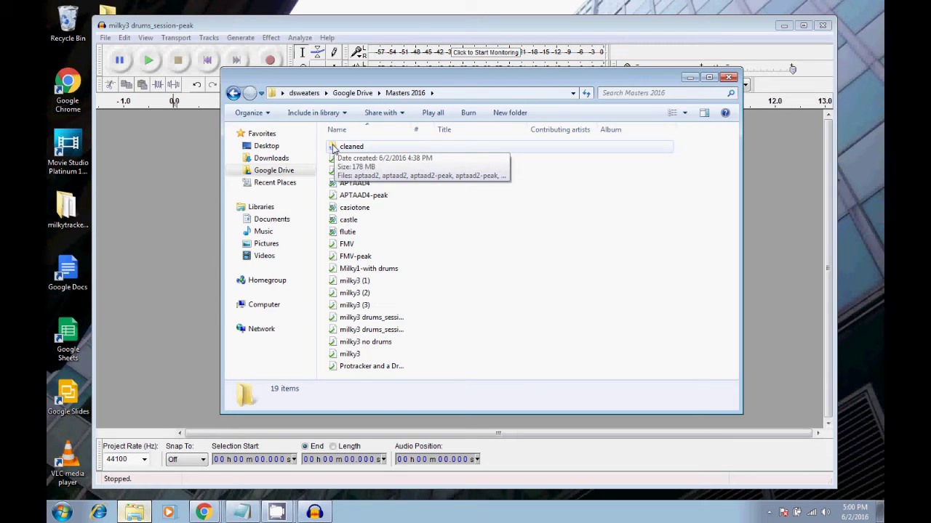
{"action": "double_click", "coordinate": [342, 147]}
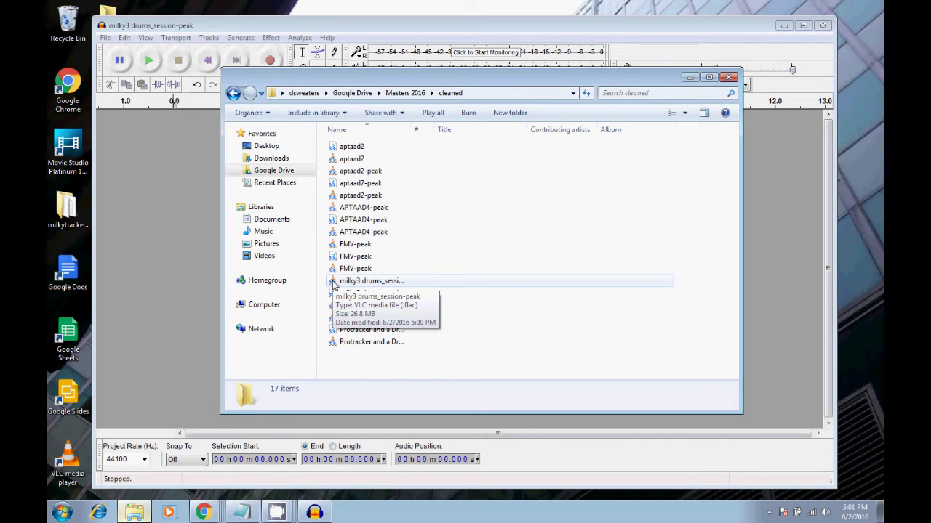
{"action": "left_click", "coordinate": [729, 78]}
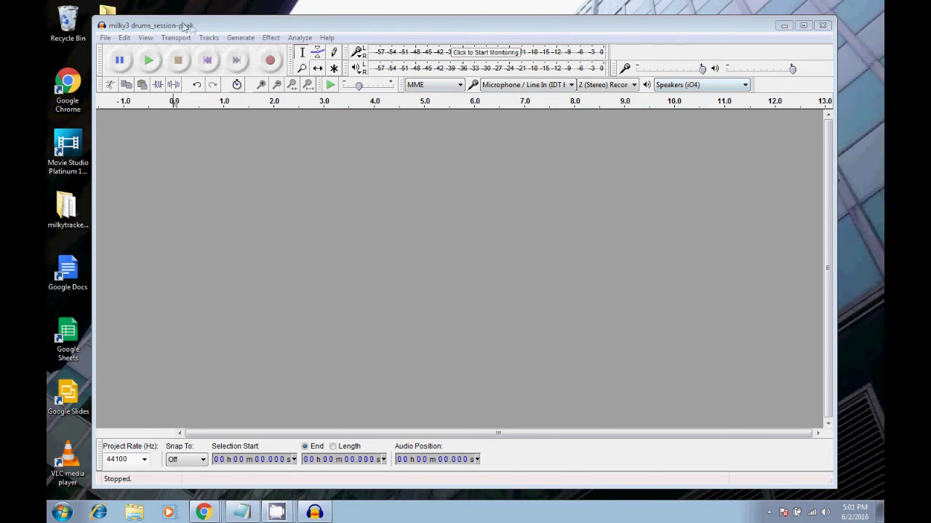
Step: Add a new, empty chain named 'reverb' in the Edit Chains dialog
{"action": "left_click", "coordinate": [105, 37]}
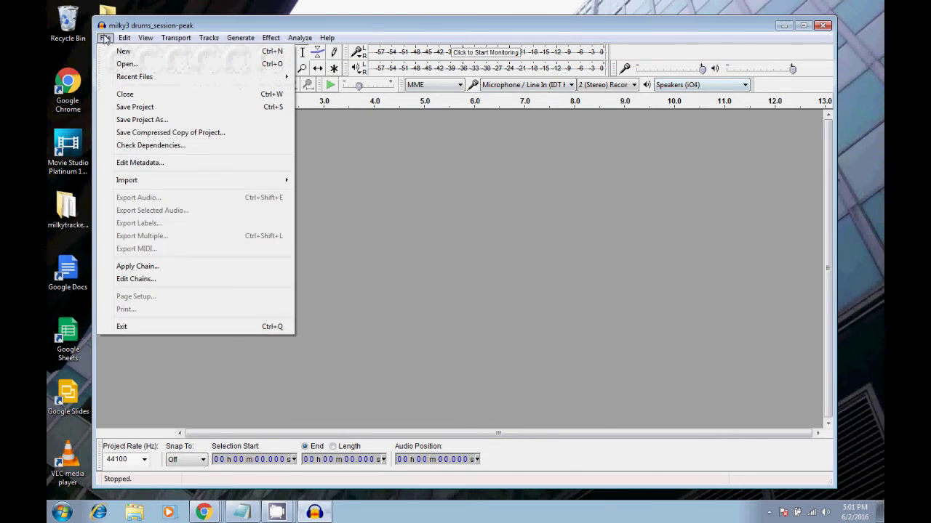
{"action": "left_click", "coordinate": [133, 278]}
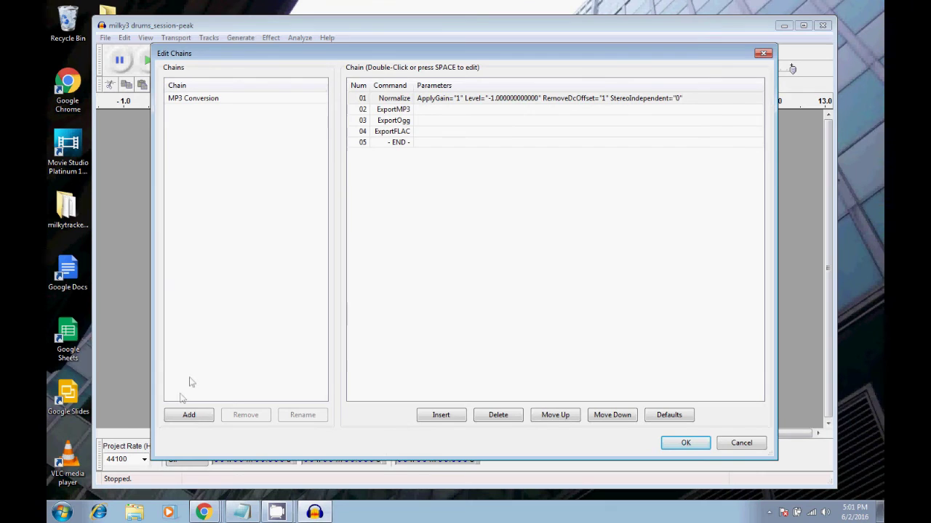
{"action": "left_click", "coordinate": [189, 416]}
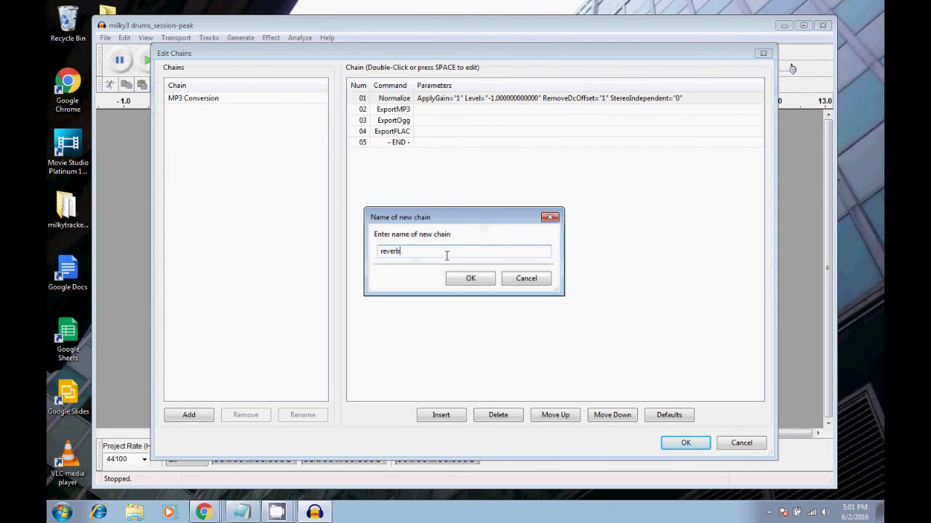
{"action": "key", "text": "Return"}
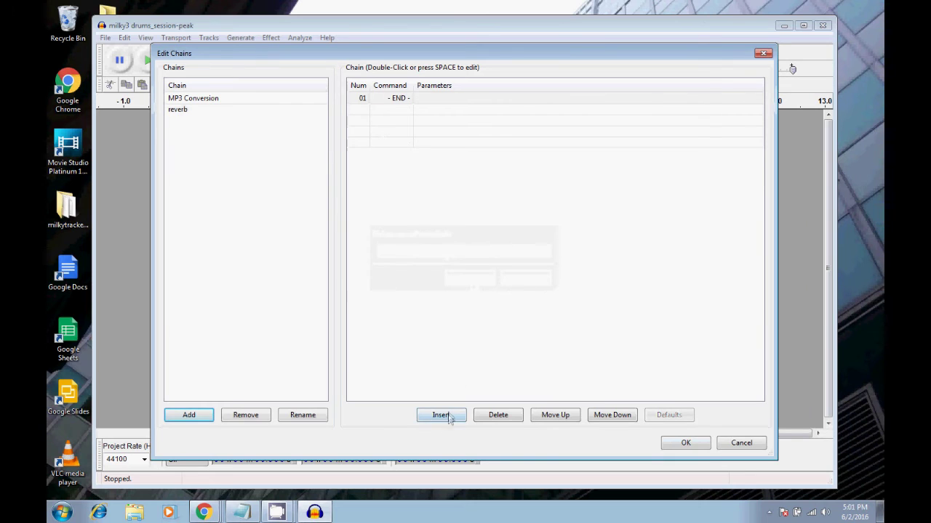
{"action": "left_click", "coordinate": [441, 416]}
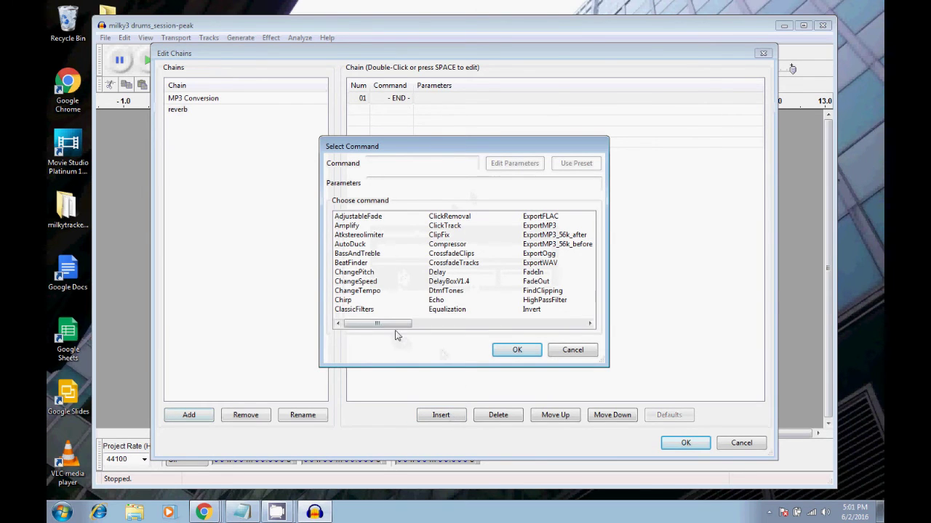
Step: Add a Reverb step with default settings (room size 75%, pre-delay 10 ms) and save the chain
{"action": "left_click_drag", "start_coordinate": [395, 325], "coordinate": [466, 323]}
{"action": "left_click", "coordinate": [533, 253]}
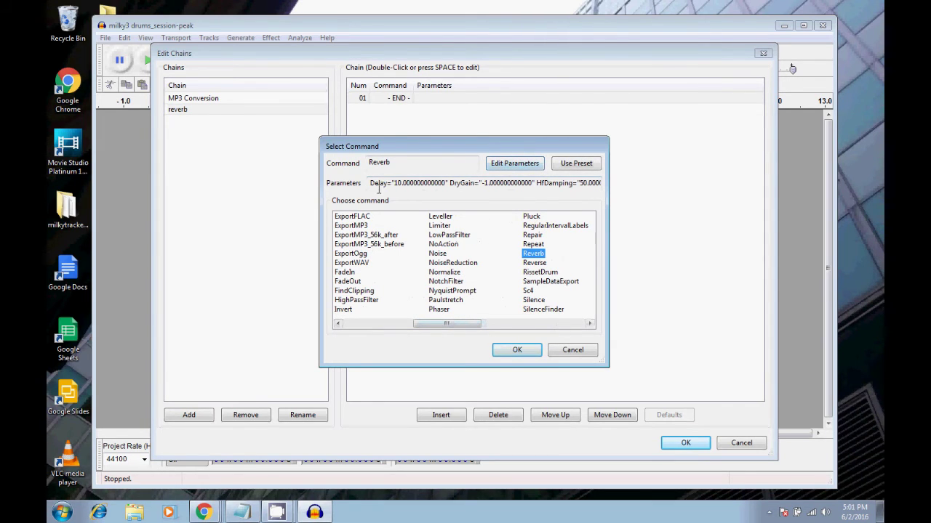
{"action": "left_click", "coordinate": [525, 164]}
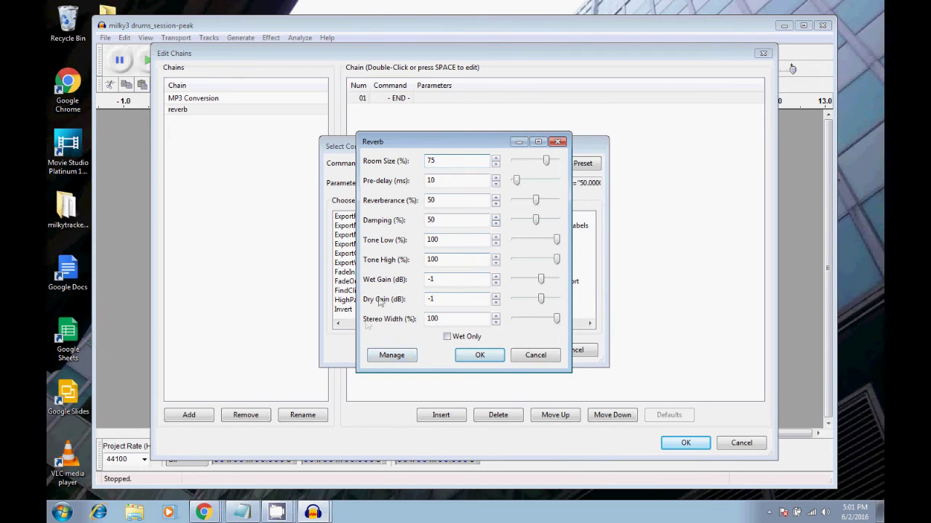
{"action": "left_click", "coordinate": [480, 357]}
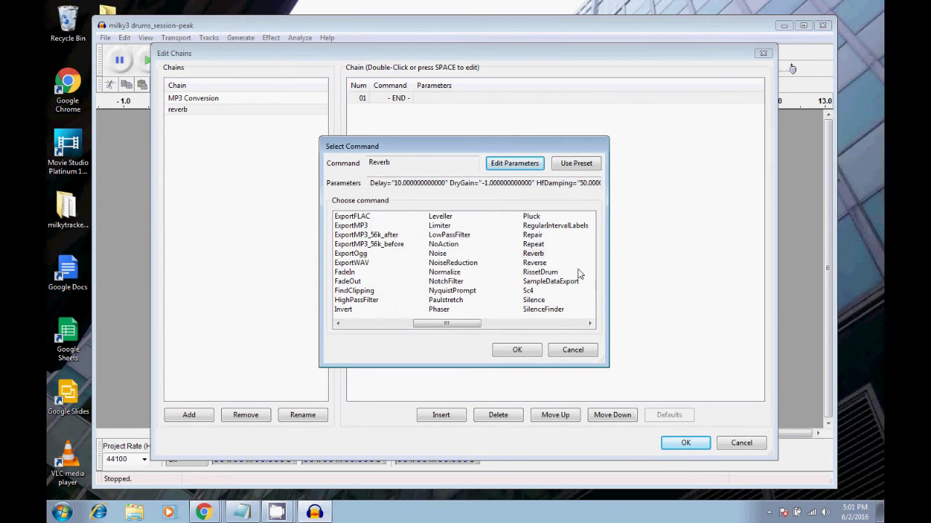
{"action": "left_click", "coordinate": [518, 352]}
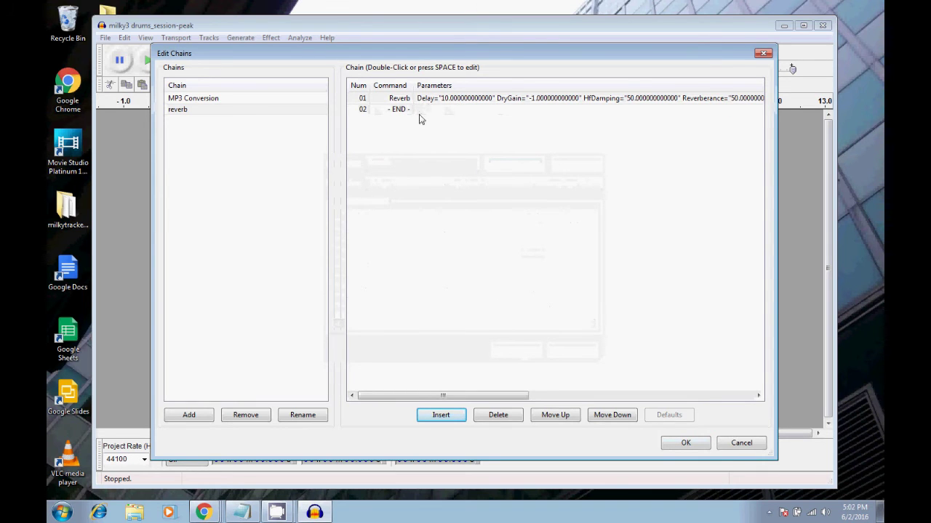
{"action": "left_click", "coordinate": [685, 443]}
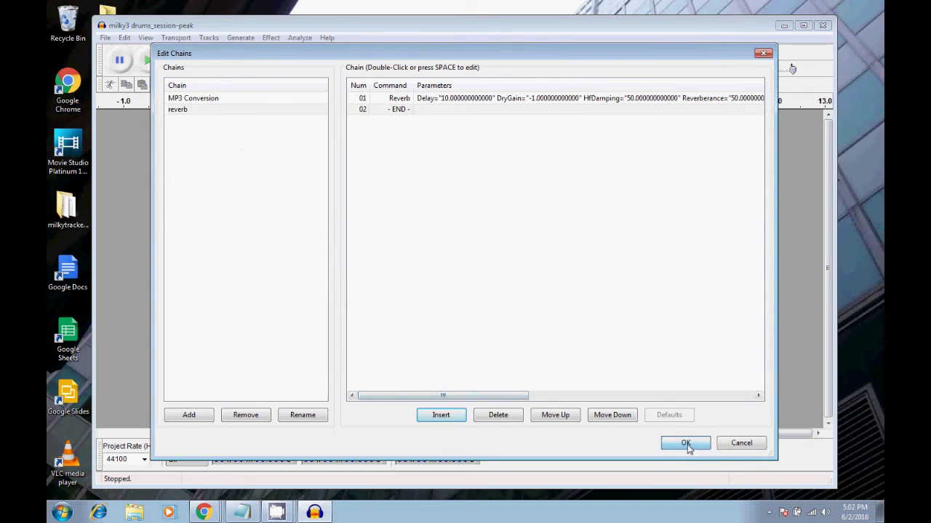
{"action": "left_click", "coordinate": [105, 38]}
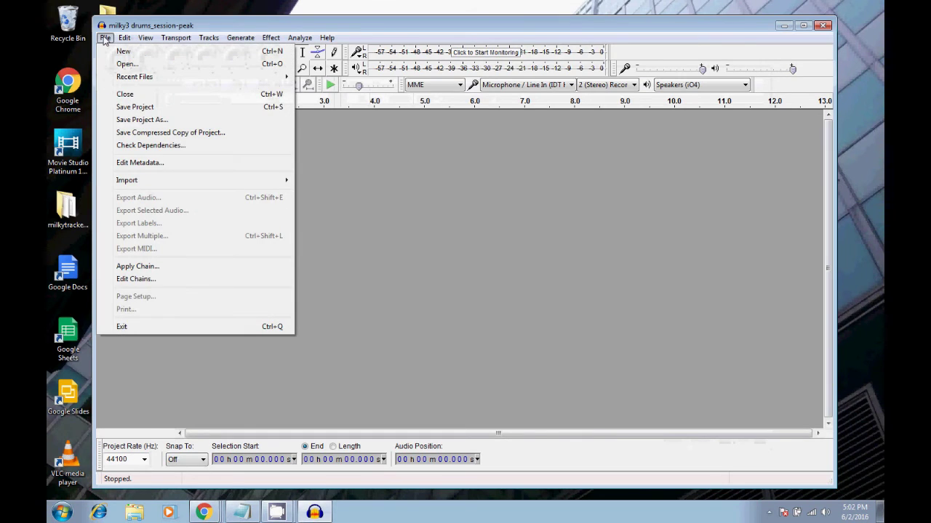
Step: Apply the reverb chain to castle and flutie, then reposition the flutie project window
{"action": "left_click", "coordinate": [151, 268]}
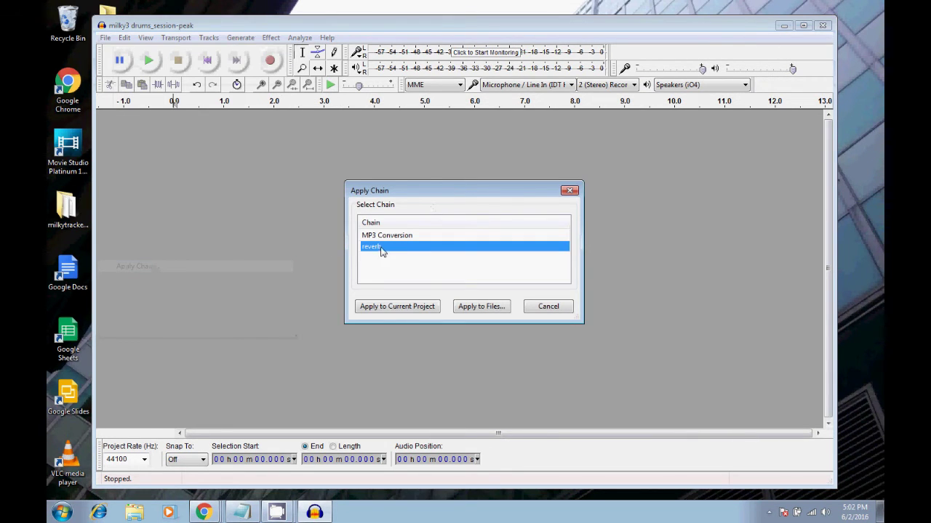
{"action": "left_click", "coordinate": [474, 311]}
{"action": "left_click", "coordinate": [438, 234]}
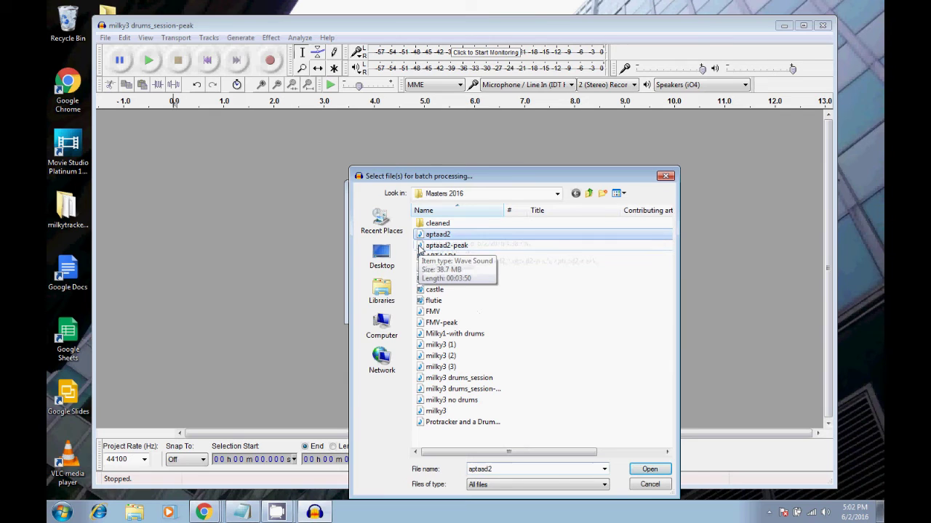
{"action": "left_click", "coordinate": [420, 247], "text": "ctrl"}
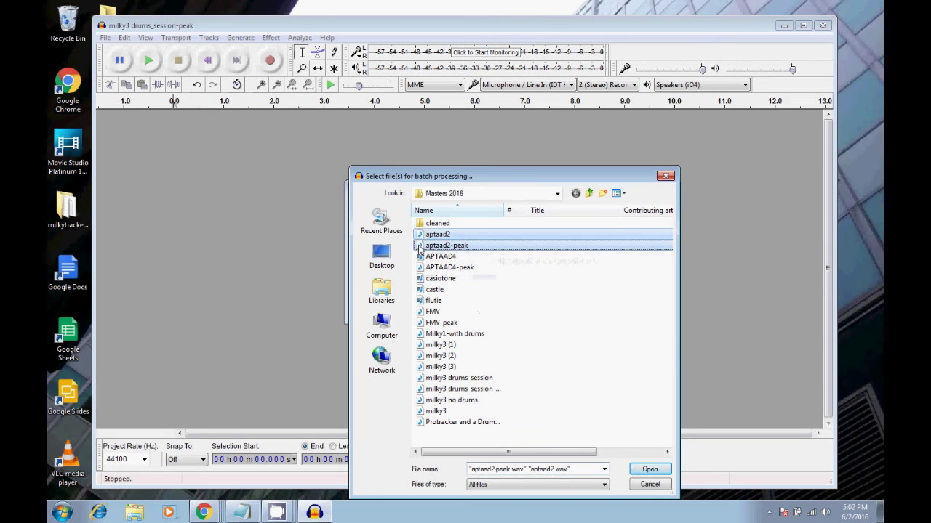
{"action": "left_click", "coordinate": [433, 300]}
{"action": "left_click", "coordinate": [431, 290], "text": "ctrl"}
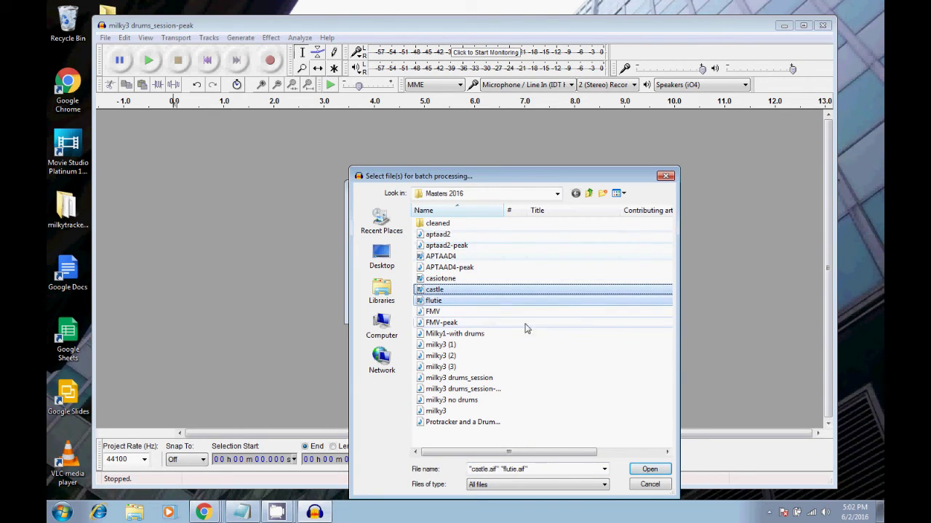
{"action": "left_click", "coordinate": [643, 471]}
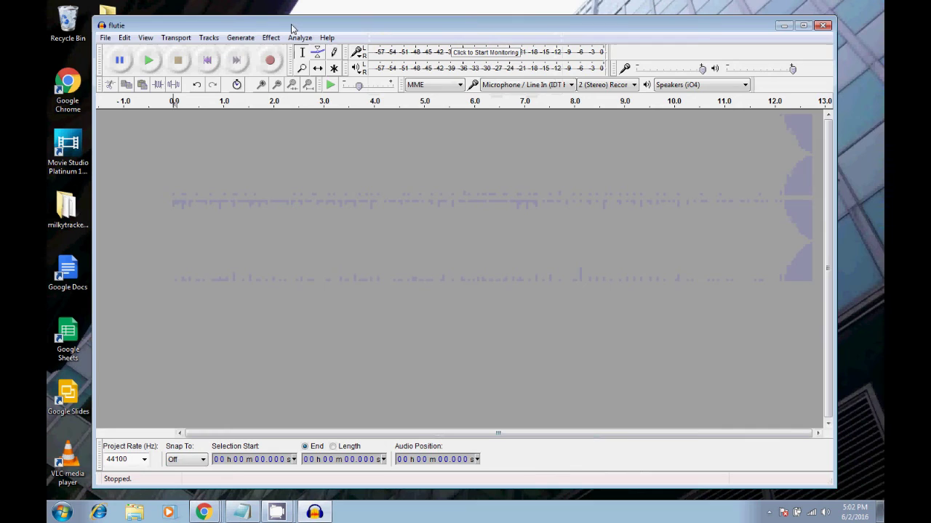
{"action": "left_click_drag", "start_coordinate": [294, 29], "coordinate": [422, 89]}
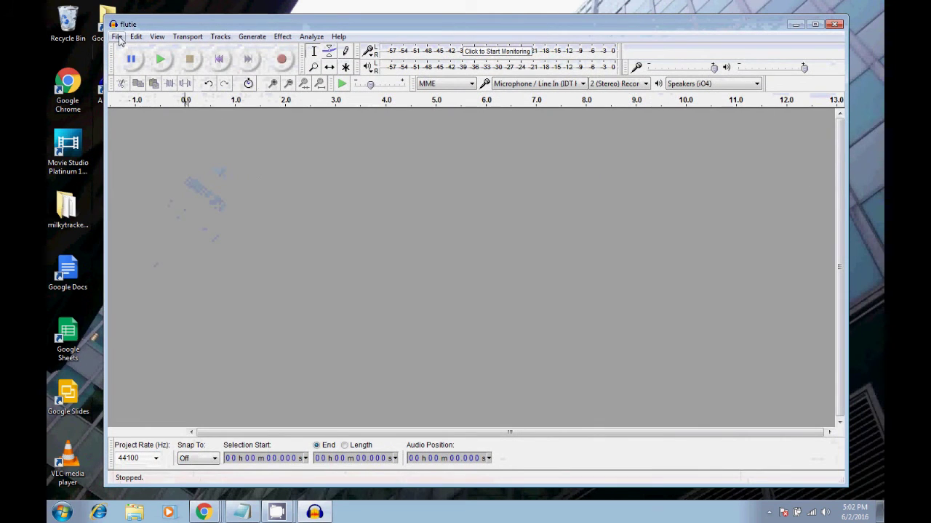
Step: Reopen the reverb chain, insert an ExportOgg command, and move it below Reverb
{"action": "left_click", "coordinate": [117, 37]}
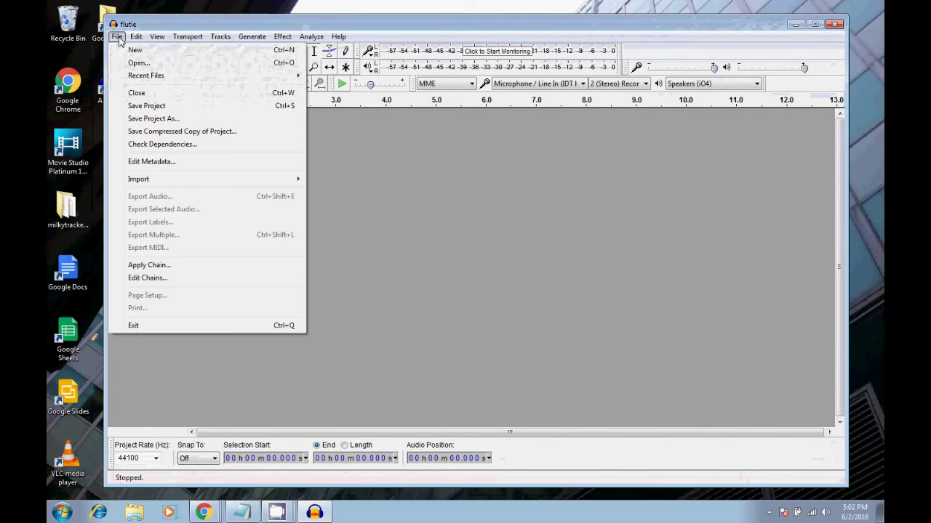
{"action": "left_click", "coordinate": [197, 282]}
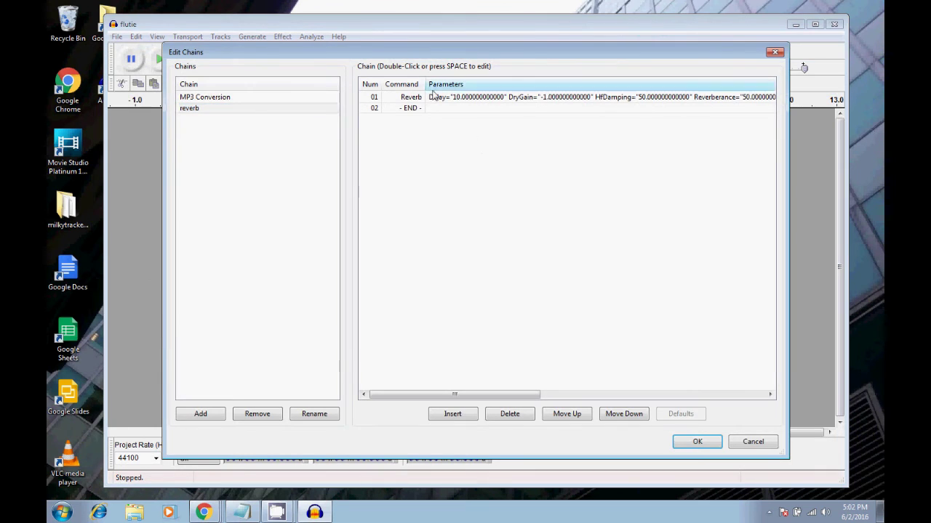
{"action": "left_click", "coordinate": [477, 101]}
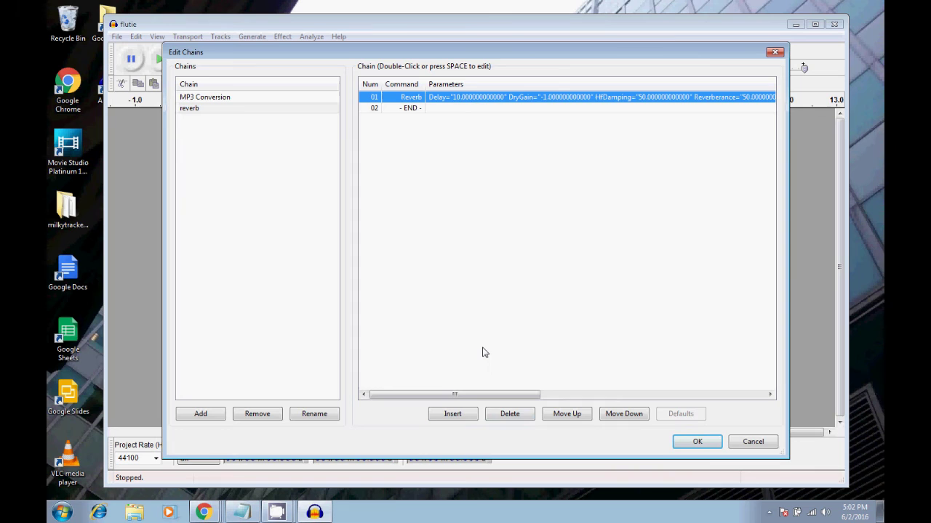
{"action": "left_click", "coordinate": [452, 414]}
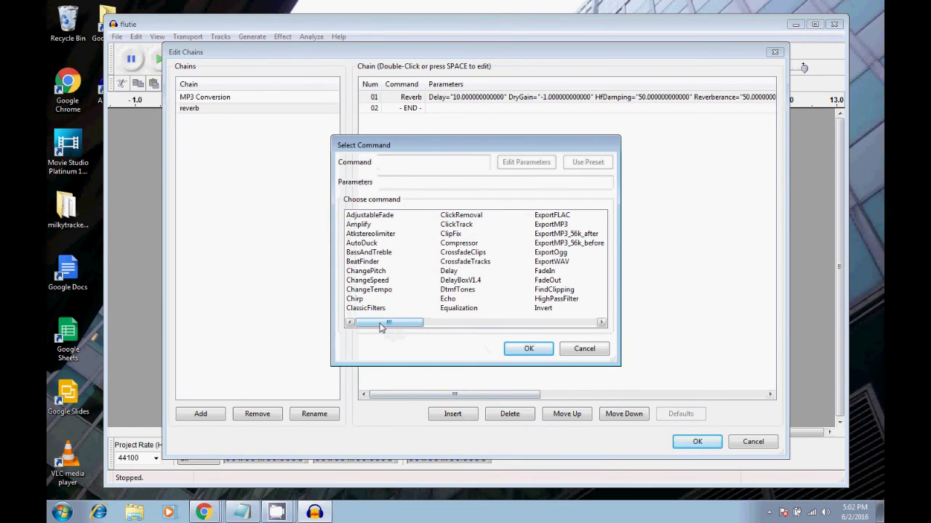
{"action": "left_click_drag", "start_coordinate": [380, 326], "coordinate": [391, 340]}
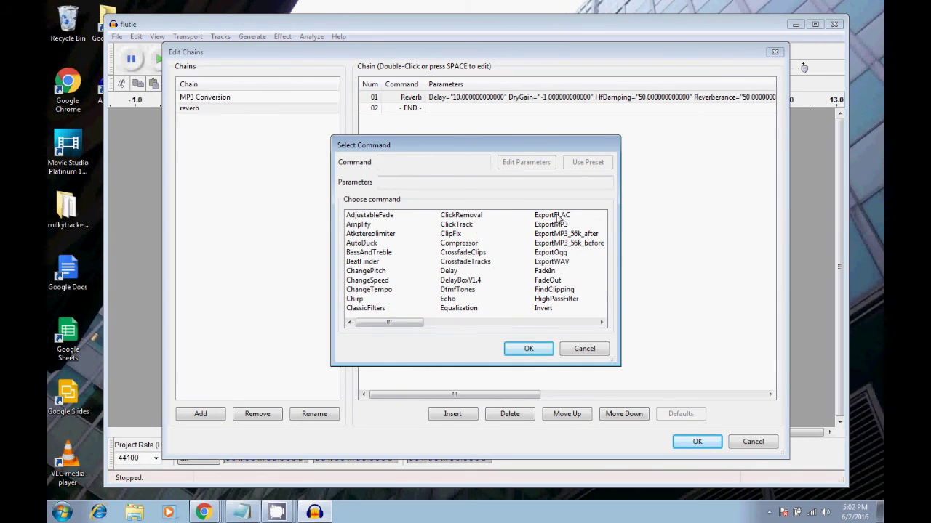
{"action": "left_click", "coordinate": [551, 253]}
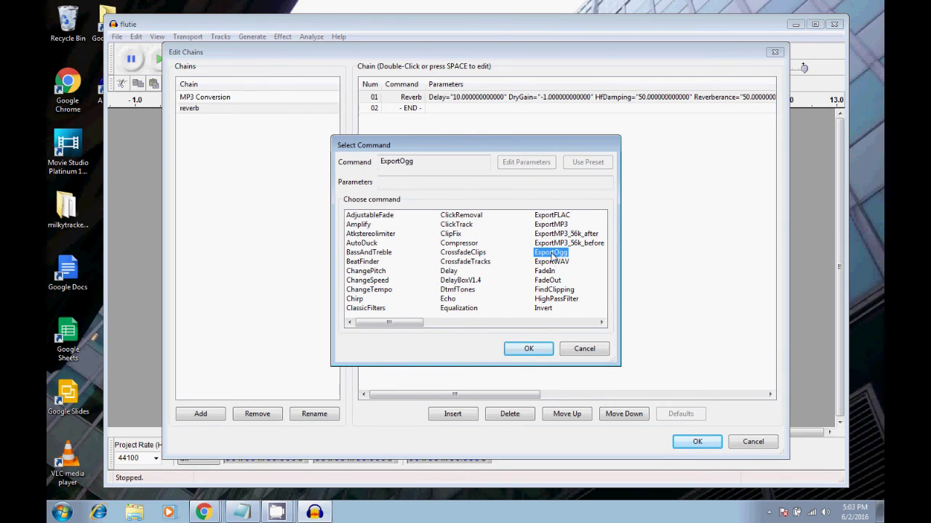
{"action": "left_click", "coordinate": [529, 349]}
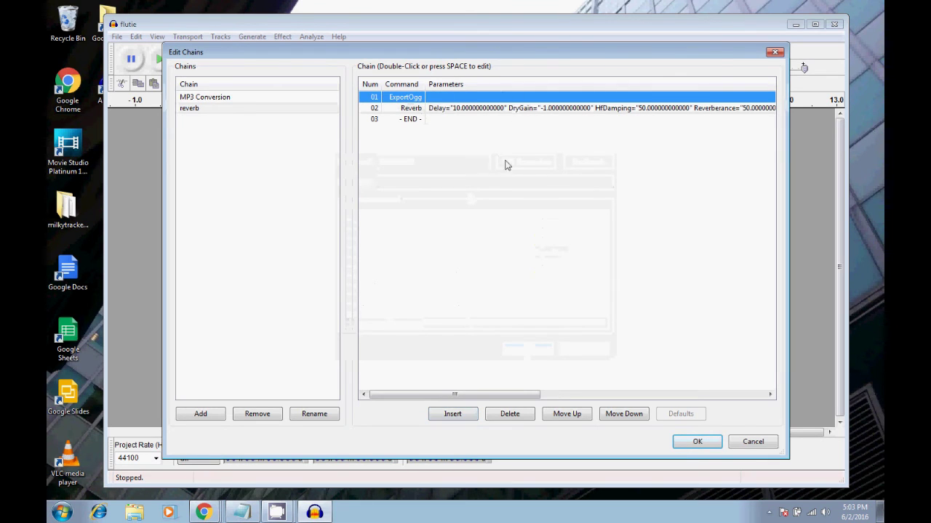
{"action": "left_click", "coordinate": [616, 415]}
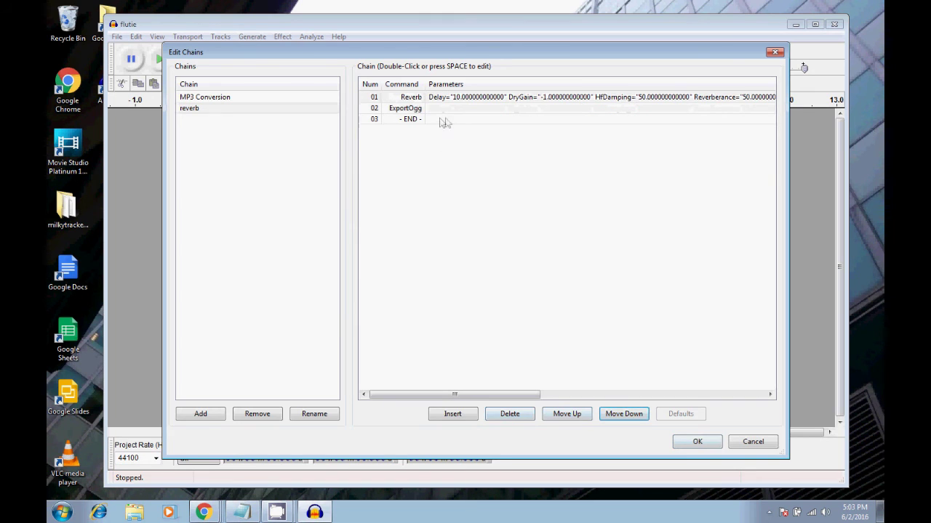
Step: Insert a Normalize command with default parameters into the reverb chain
{"action": "left_click", "coordinate": [452, 414]}
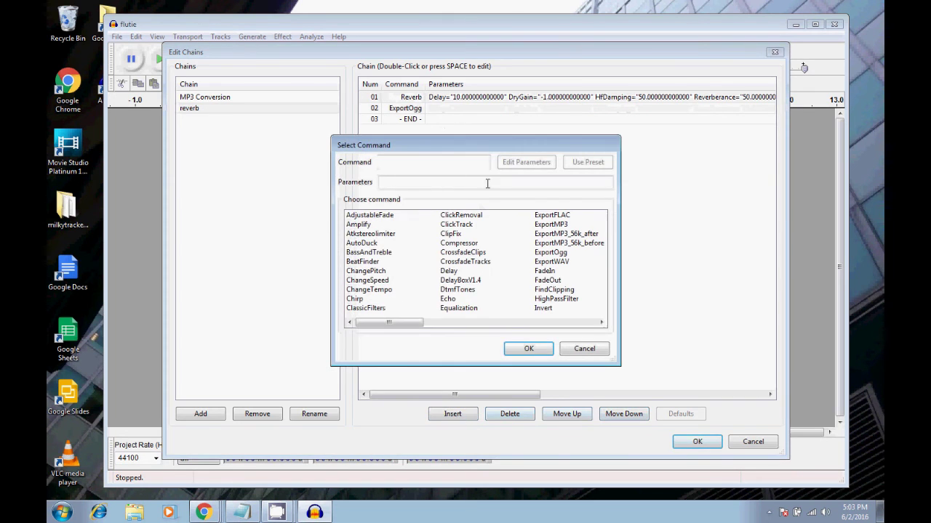
{"action": "left_click", "coordinate": [436, 323]}
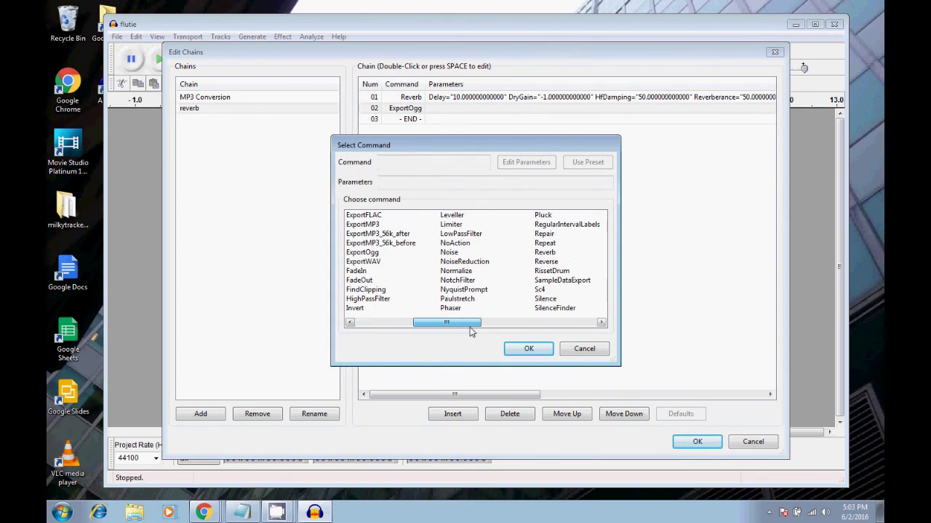
{"action": "left_click", "coordinate": [456, 270]}
{"action": "left_click", "coordinate": [532, 351]}
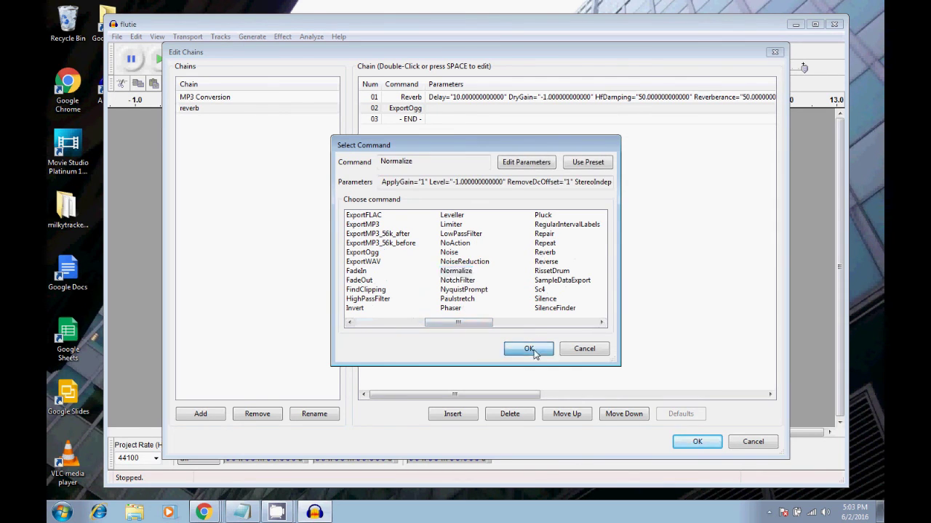
{"action": "left_click", "coordinate": [446, 109]}
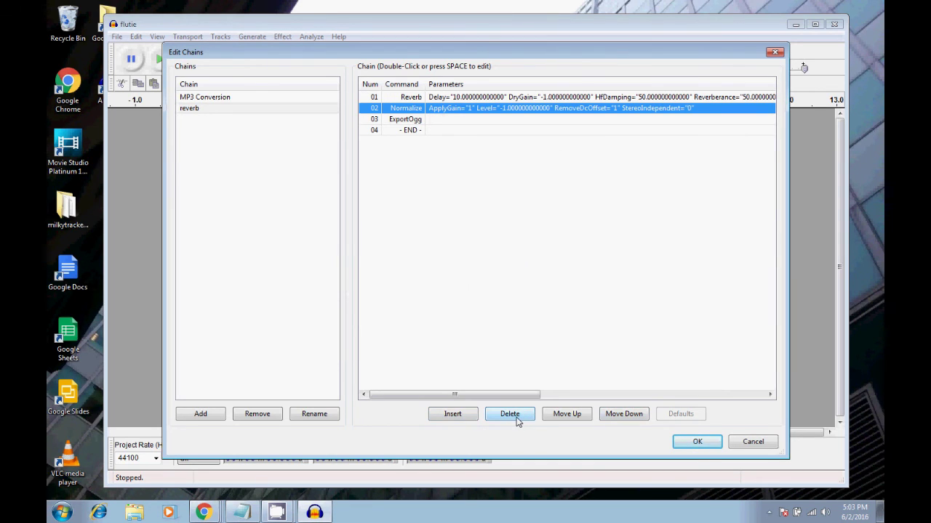
Step: Reorder Normalize to row 02, between Reverb and ExportOgg, and save the chain
{"action": "left_click", "coordinate": [633, 420]}
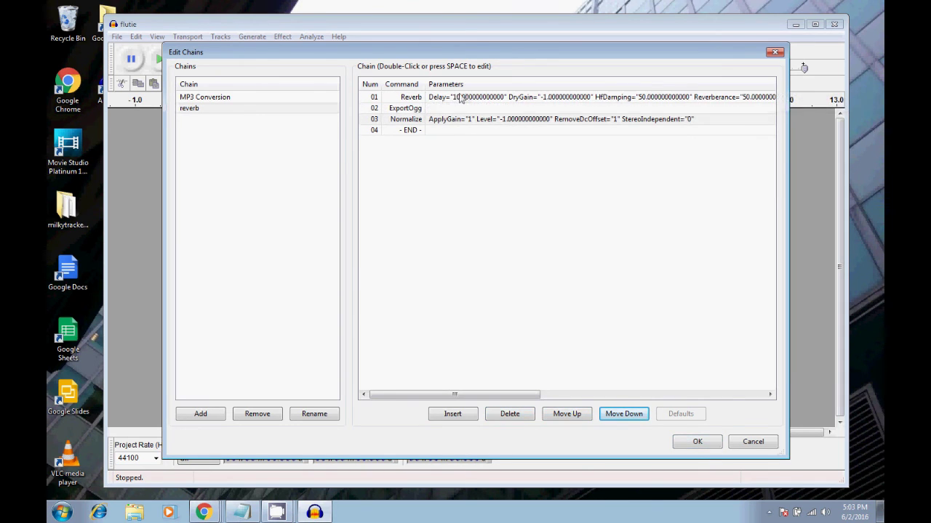
{"action": "left_click", "coordinate": [467, 119]}
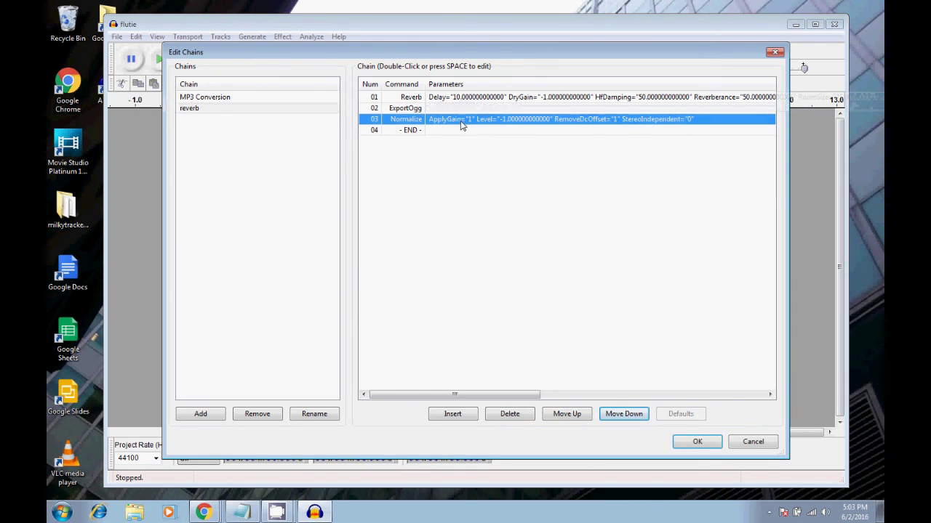
{"action": "left_click", "coordinate": [572, 420]}
{"action": "left_click", "coordinate": [461, 250]}
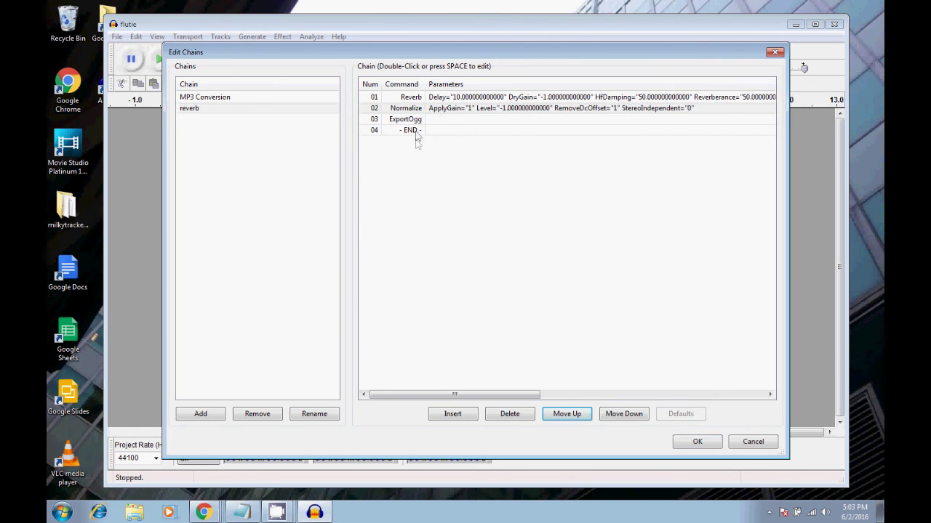
{"action": "left_click", "coordinate": [693, 444]}
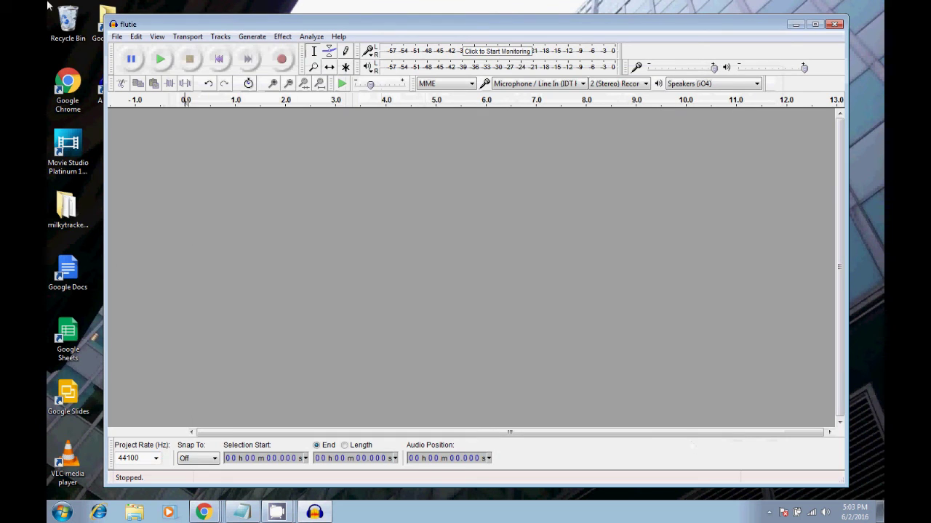
Step: Apply the reverb chain to the casiotone and castle files from disk
{"action": "left_click", "coordinate": [116, 36]}
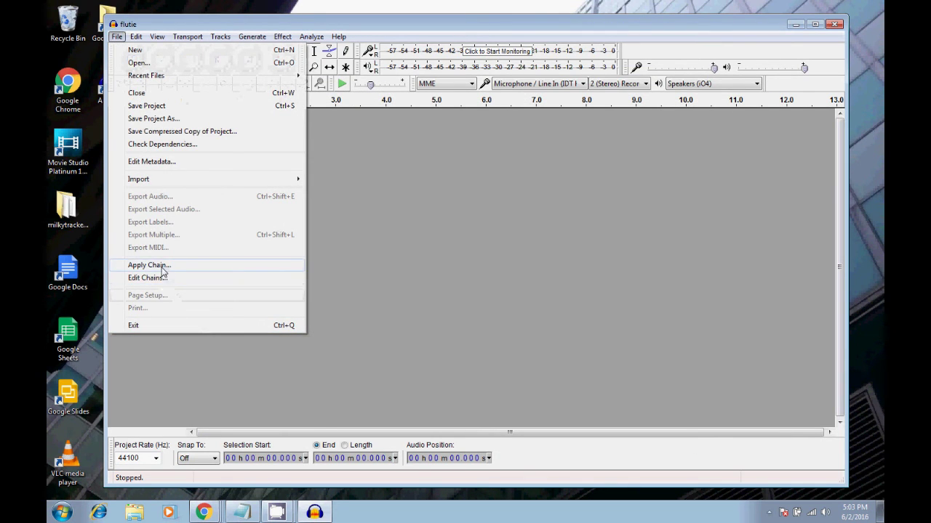
{"action": "left_click", "coordinate": [163, 266]}
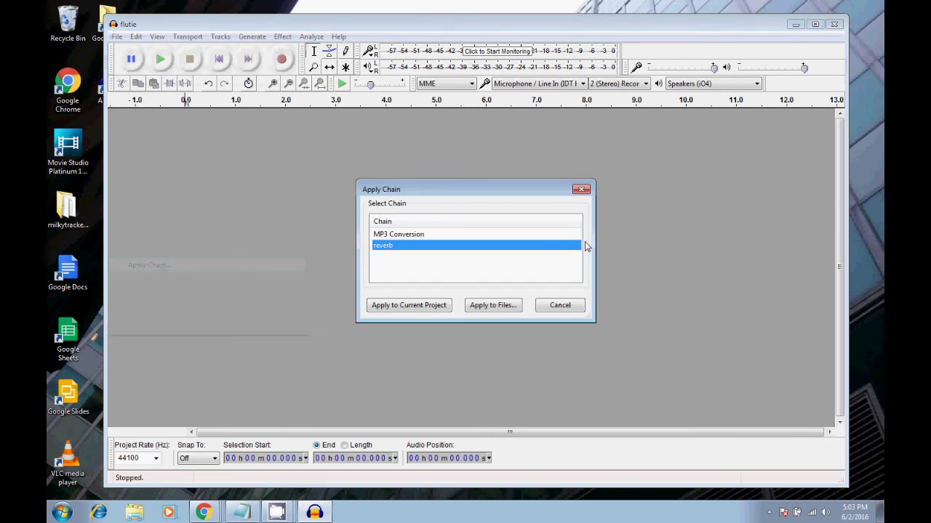
{"action": "left_click", "coordinate": [503, 306]}
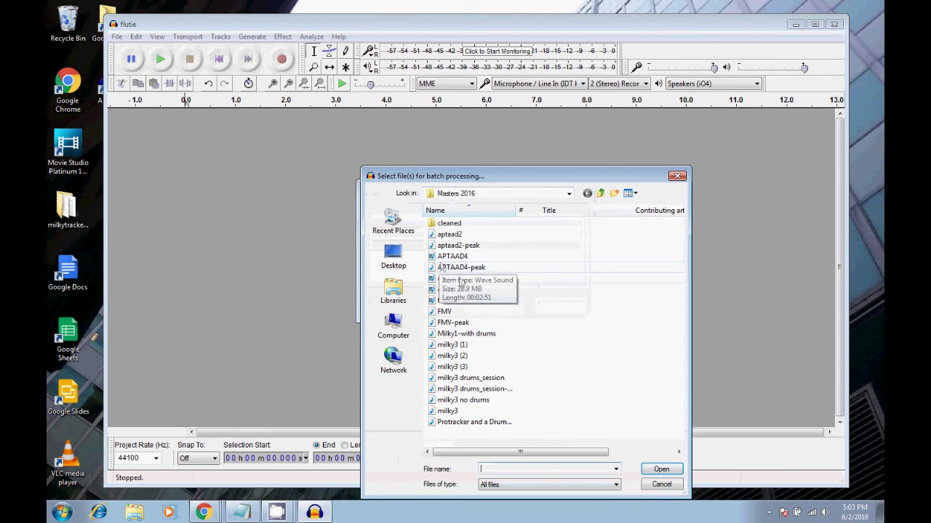
{"action": "left_click", "coordinate": [447, 279]}
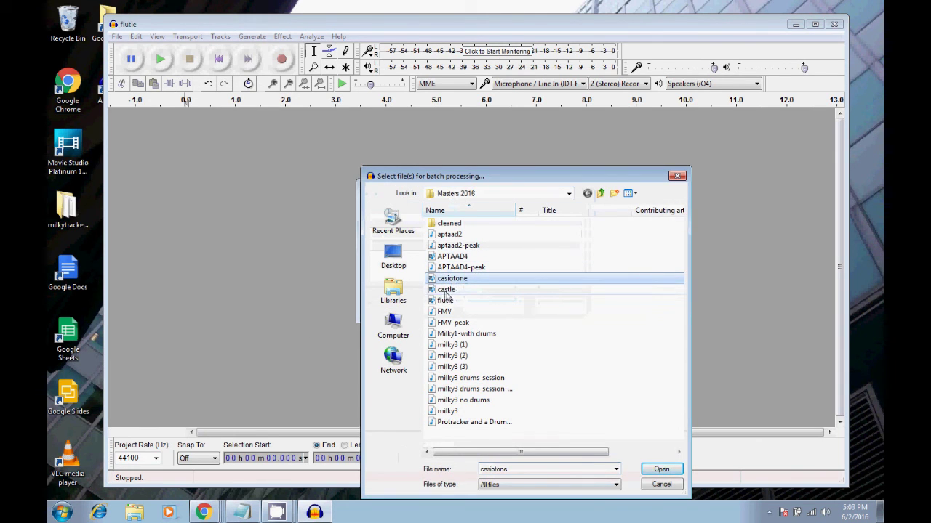
{"action": "left_click", "coordinate": [446, 290], "text": "ctrl"}
{"action": "left_click", "coordinate": [668, 471]}
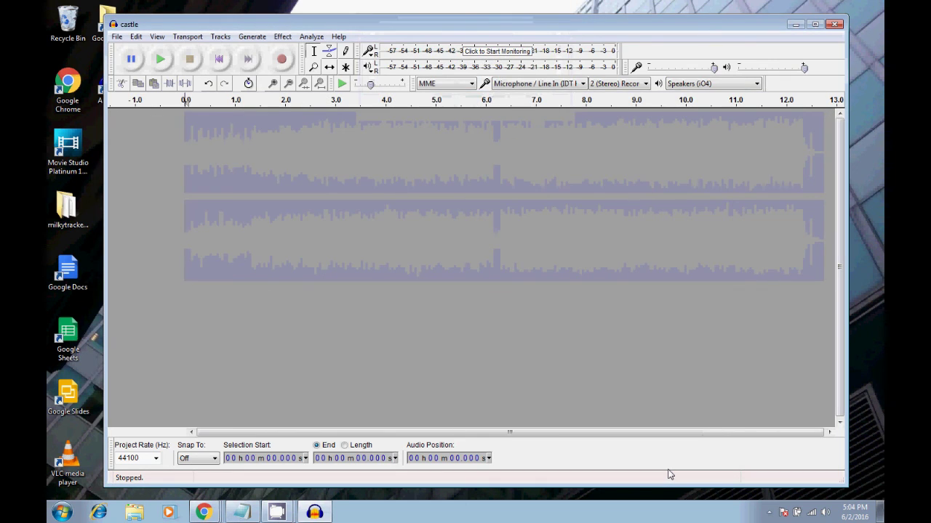
Step: Browse to Google Drive > Masters 2016 > cleaned and play casiotone.ogg
{"action": "left_click", "coordinate": [134, 513]}
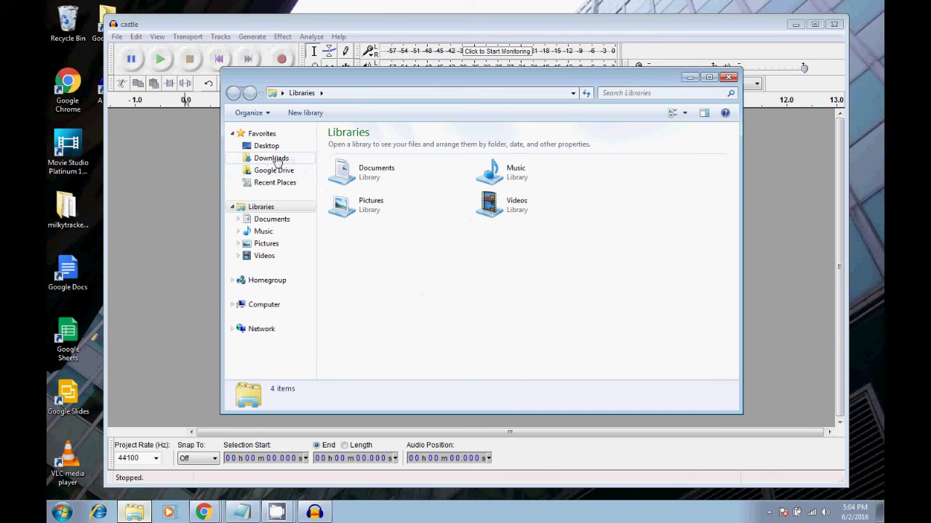
{"action": "left_click", "coordinate": [280, 170]}
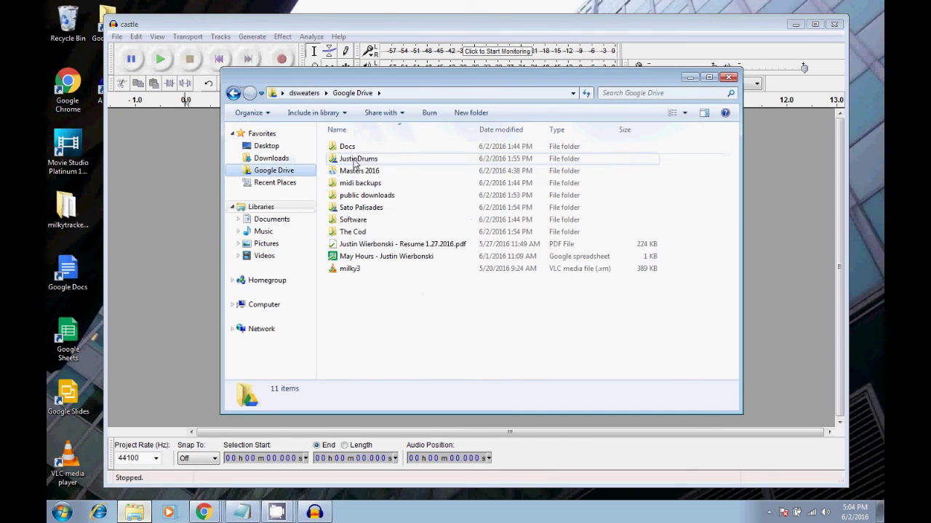
{"action": "left_click", "coordinate": [355, 160]}
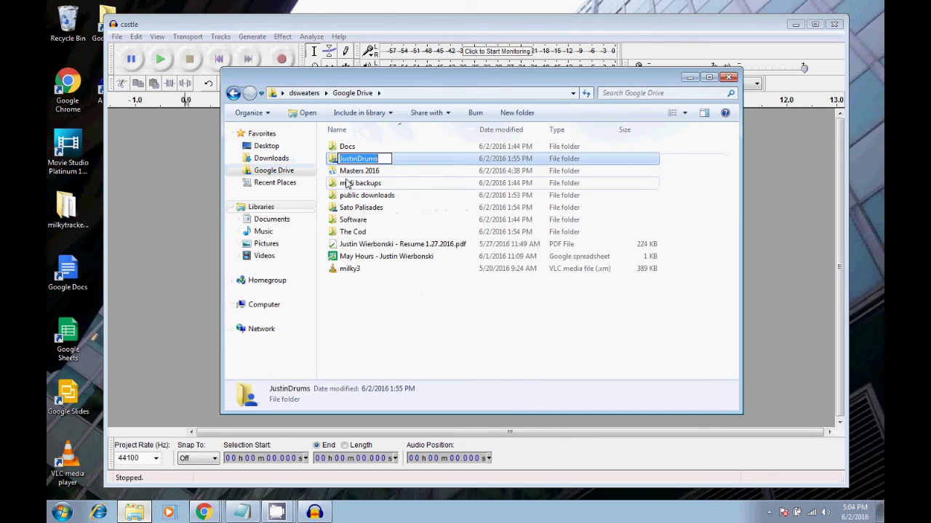
{"action": "double_click", "coordinate": [356, 171]}
{"action": "double_click", "coordinate": [347, 148]}
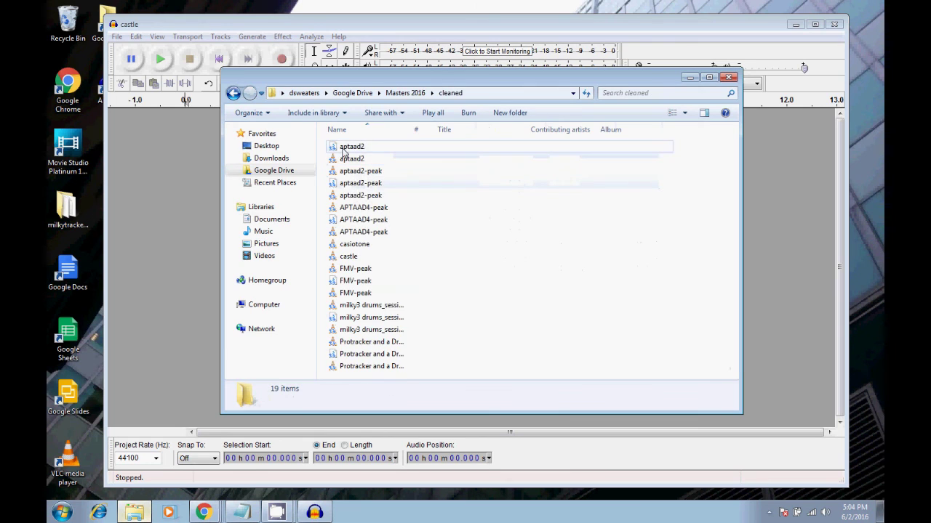
{"action": "left_click", "coordinate": [346, 257]}
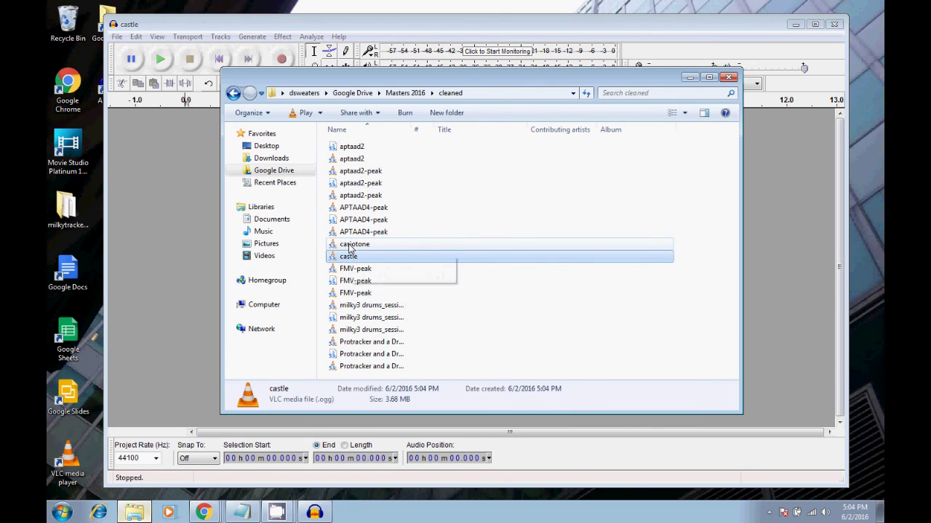
{"action": "left_click", "coordinate": [349, 247]}
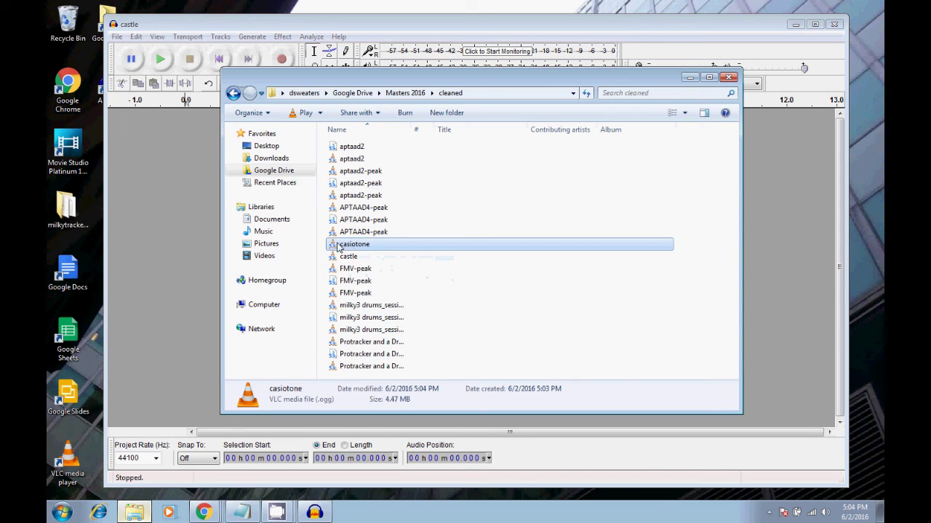
{"action": "double_click", "coordinate": [333, 248]}
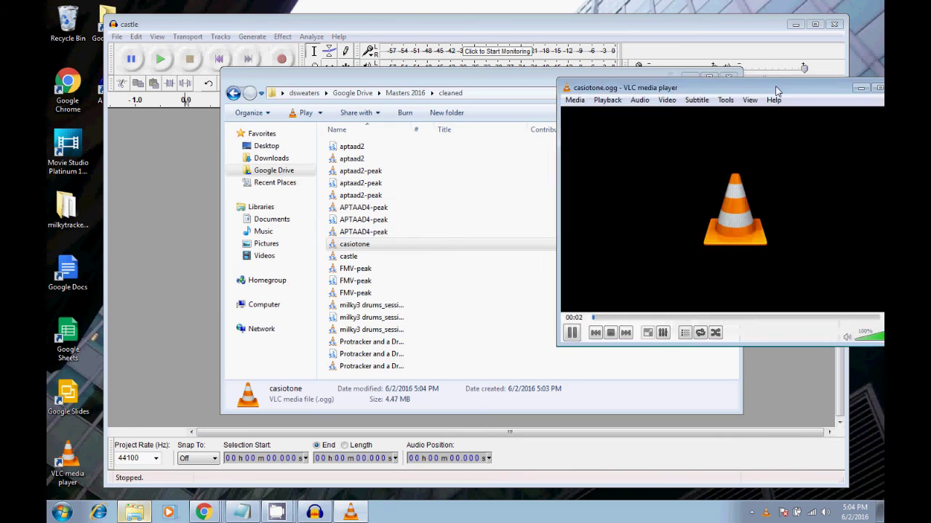
Step: Center the VLC window while casiotone.ogg plays, then close VLC
{"action": "left_click_drag", "start_coordinate": [654, 92], "coordinate": [434, 118]}
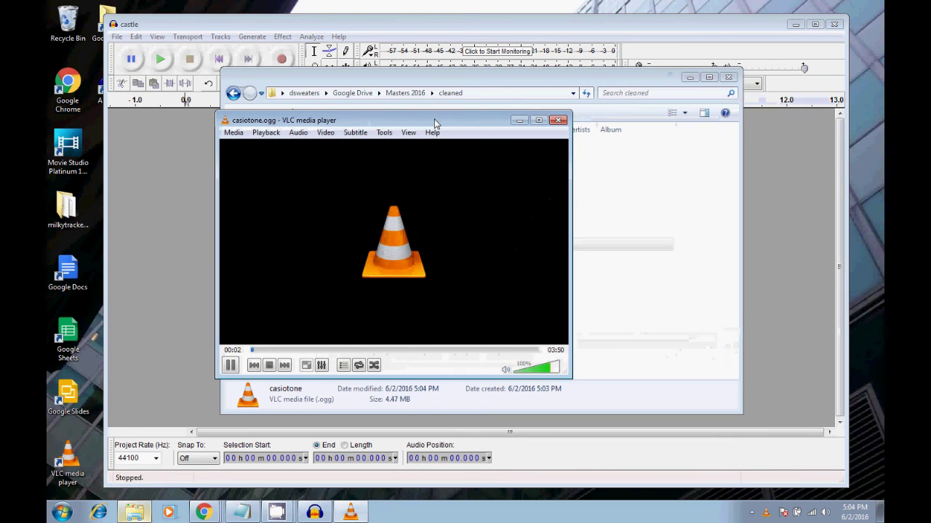
{"action": "left_click", "coordinate": [557, 121]}
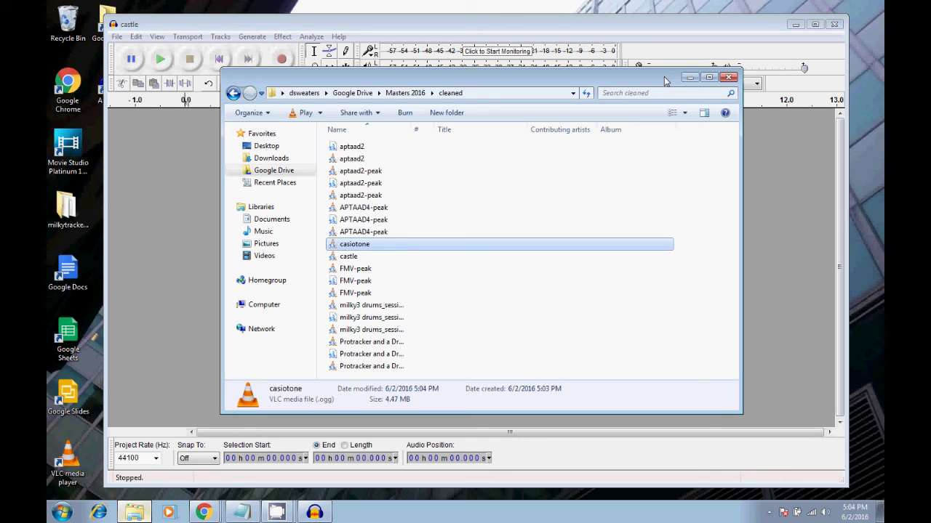
Step: Close the cleaned folder's Explorer window
{"action": "left_click", "coordinate": [729, 77]}
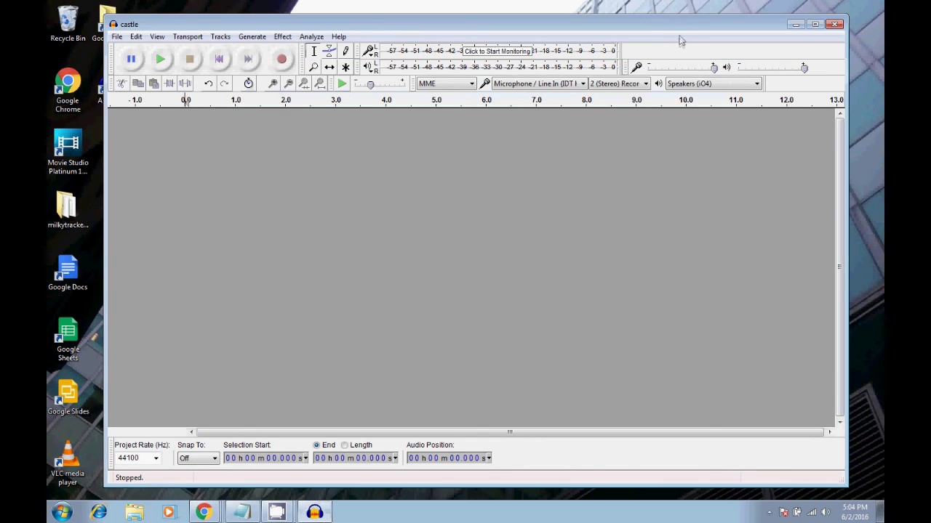